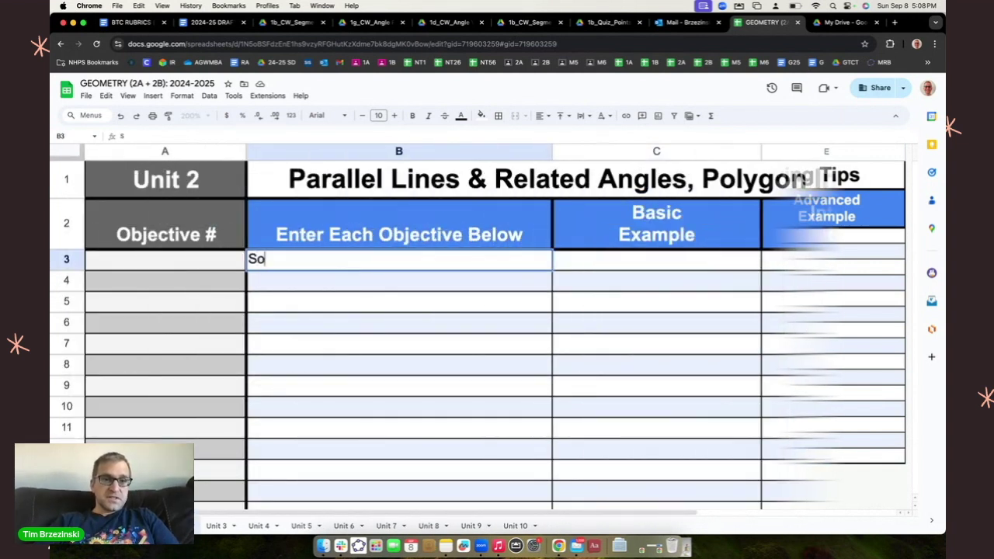
# Enter 'Solve problems involving the Triangle Angle Sum Theorem' in cell B3 and reselect that cell.
pyautogui.write('lve probl')
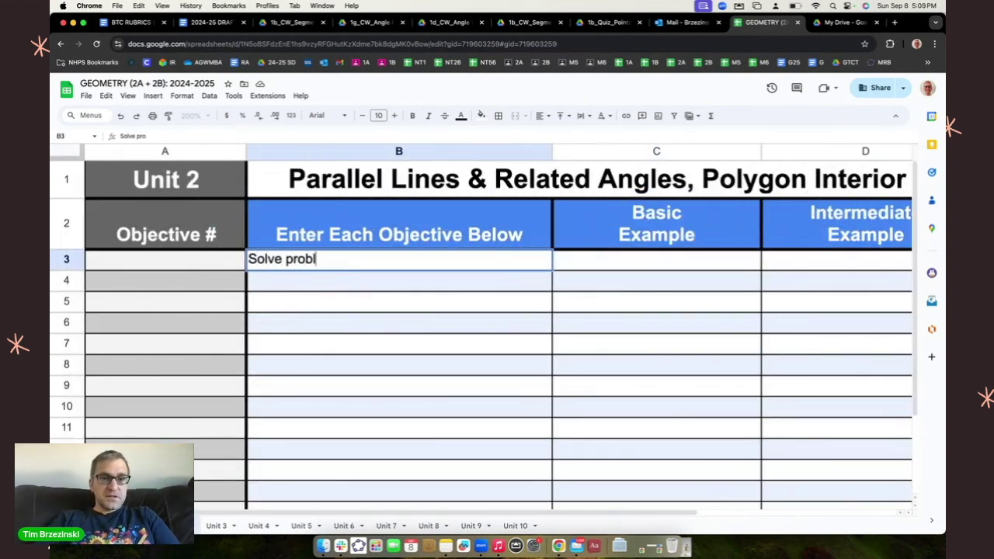
pyautogui.write('ems involving th')
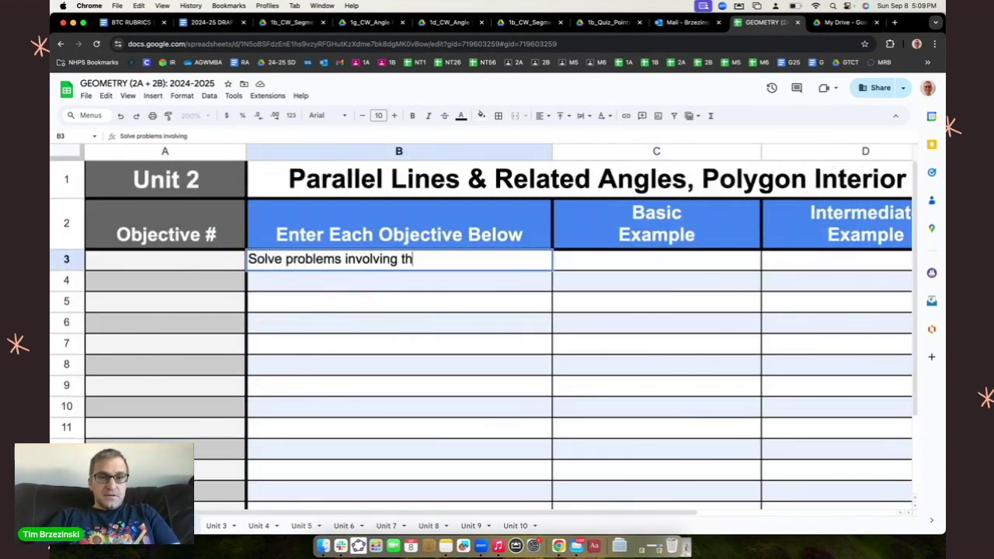
pyautogui.write('e ti')
pyautogui.write('iangle')
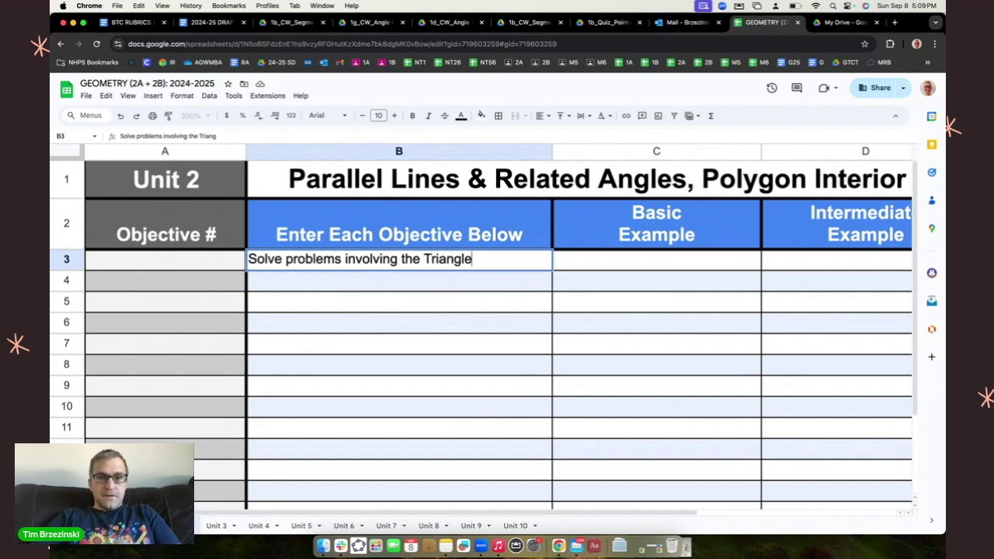
pyautogui.write(' Angle Sum Theorem')
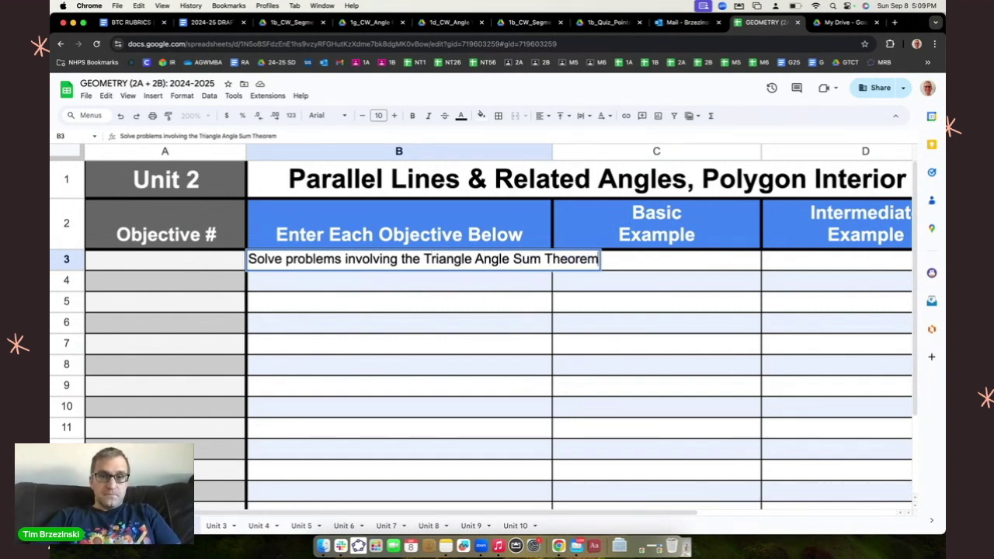
pyautogui.press('Return')
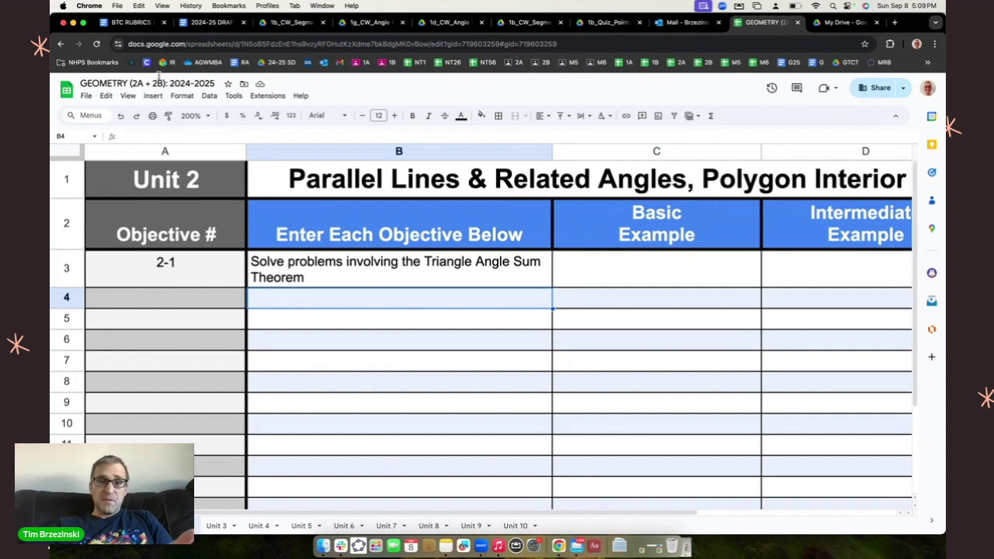
pyautogui.click(310, 274)
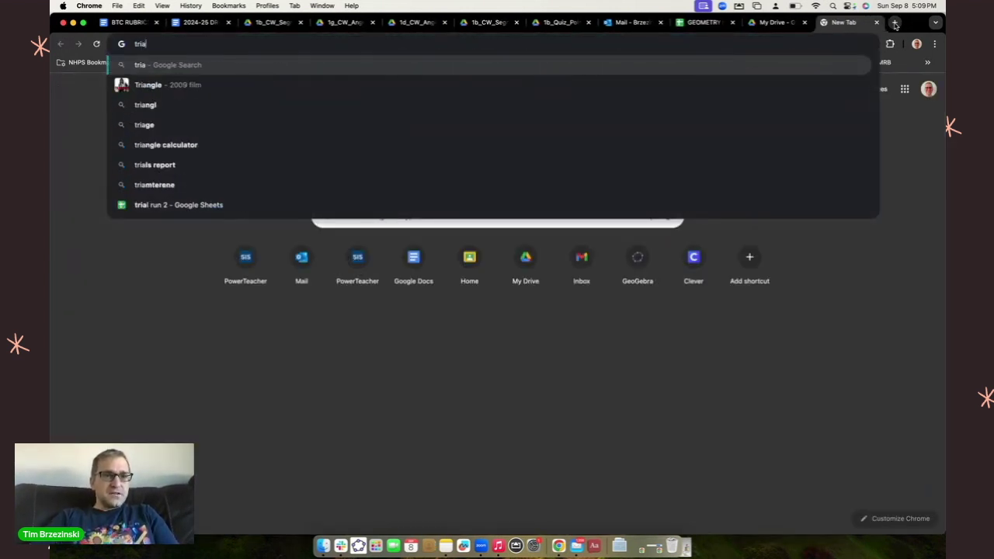
# Search Google for 'triangle angle sum theorem problems' and browse the results for the Sum of Interior Angles PDF.
pyautogui.write('ngle ang')
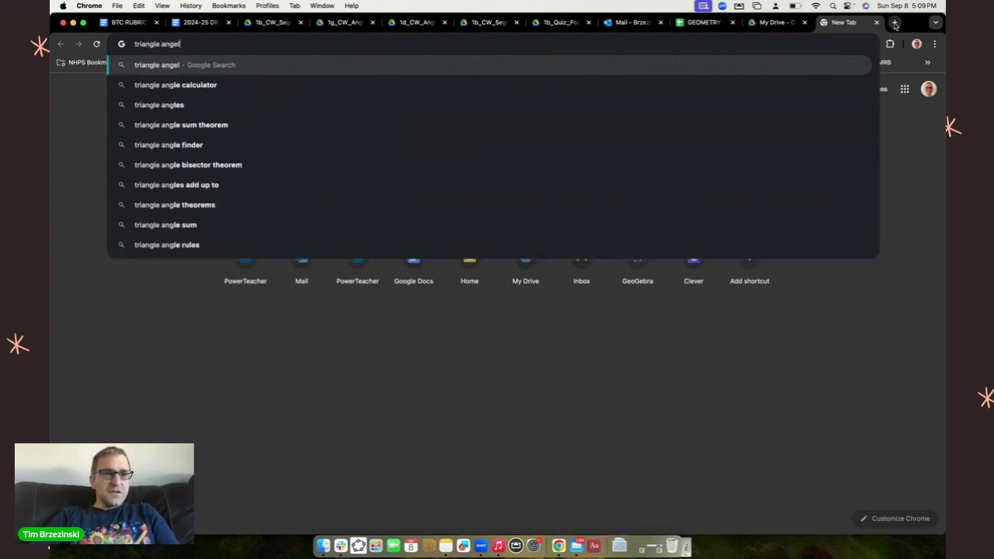
pyautogui.write('le sum')
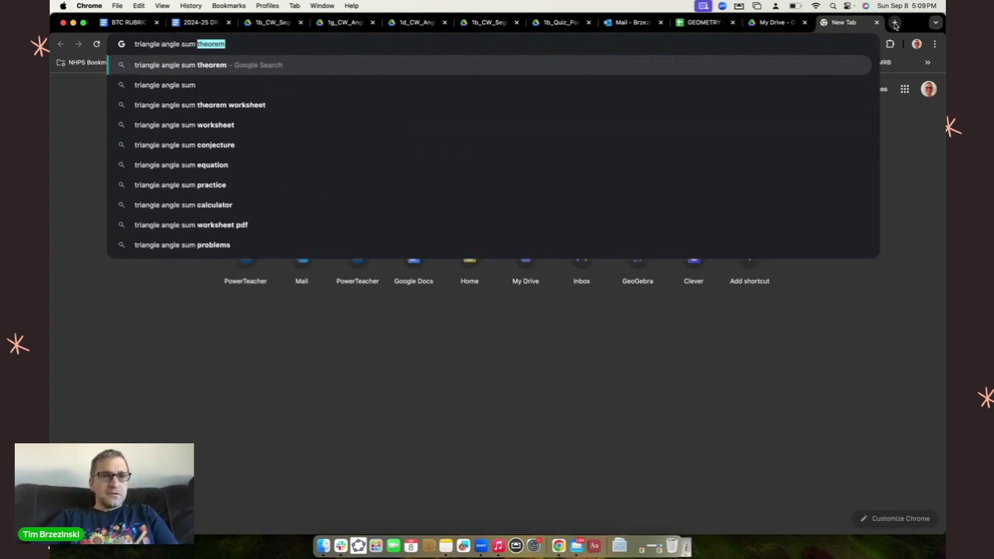
pyautogui.write(' theorem problems')
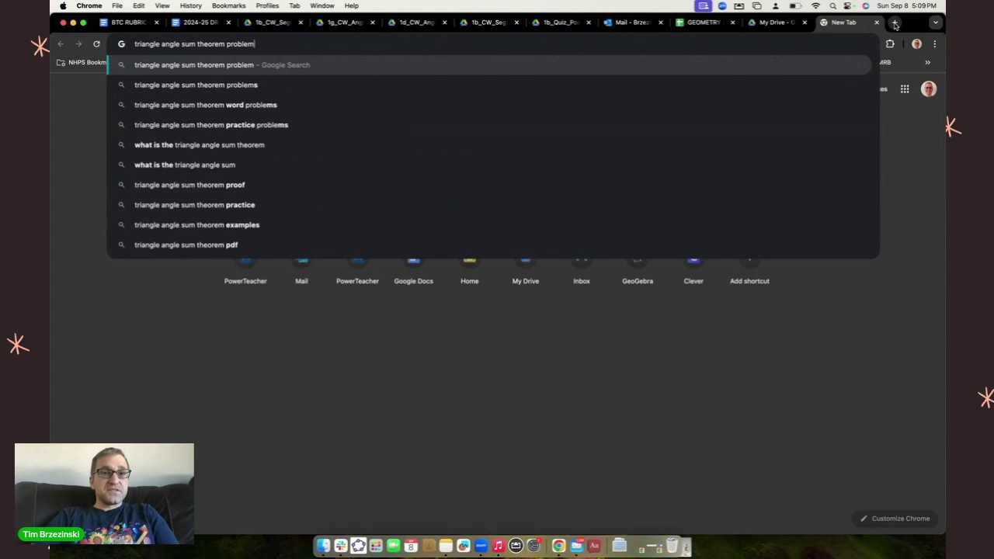
pyautogui.press('Return')
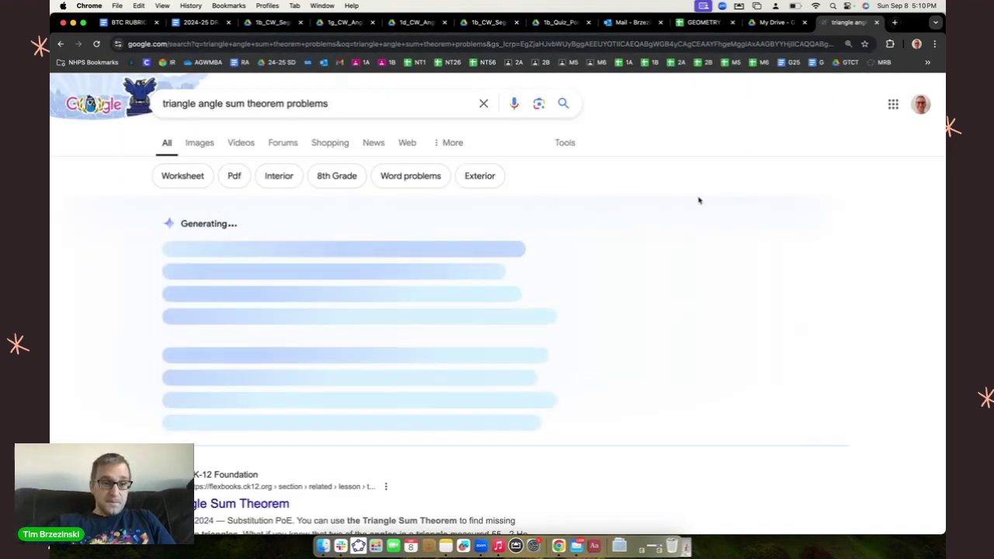
pyautogui.scroll(-1, 542, 261)
pyautogui.scroll(-15, 543, 261)
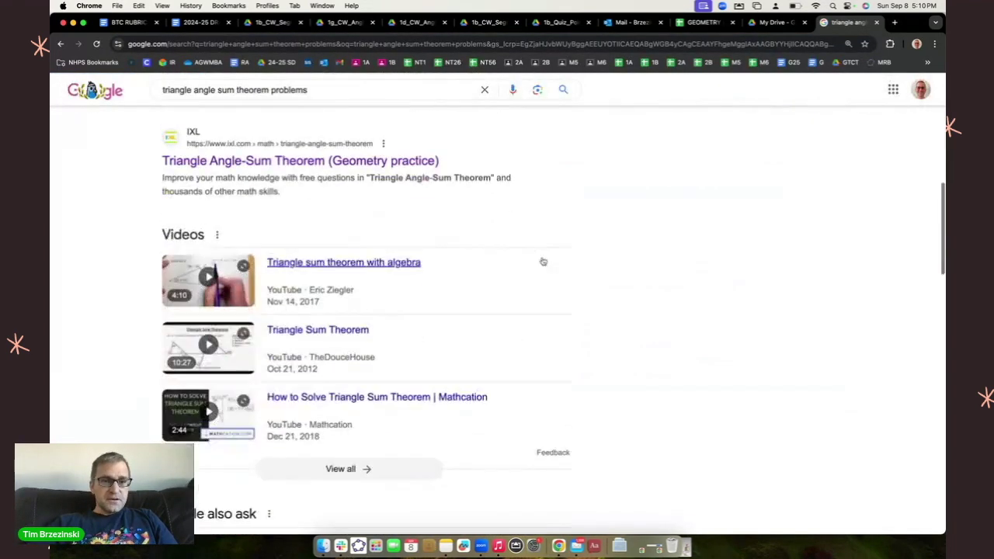
pyautogui.scroll(-5, 542, 261)
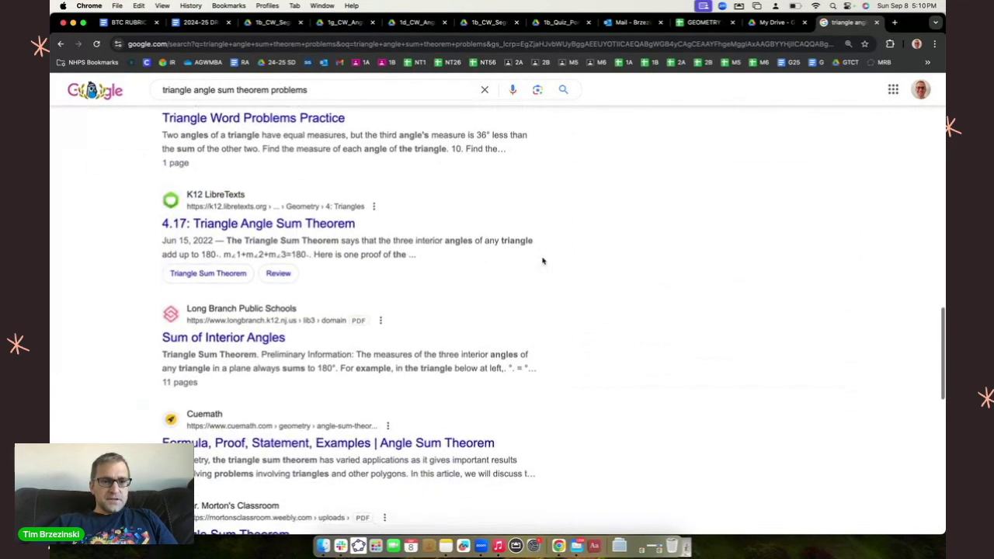
pyautogui.scroll(-6, 543, 261)
pyautogui.scroll(12, 541, 260)
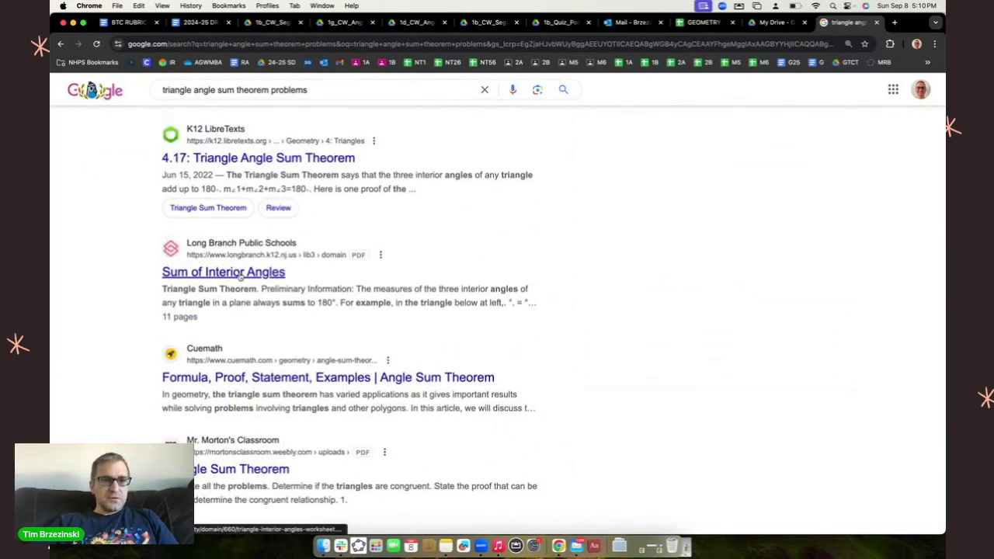
pyautogui.scroll(5, 241, 276)
pyautogui.scroll(-5, 228, 319)
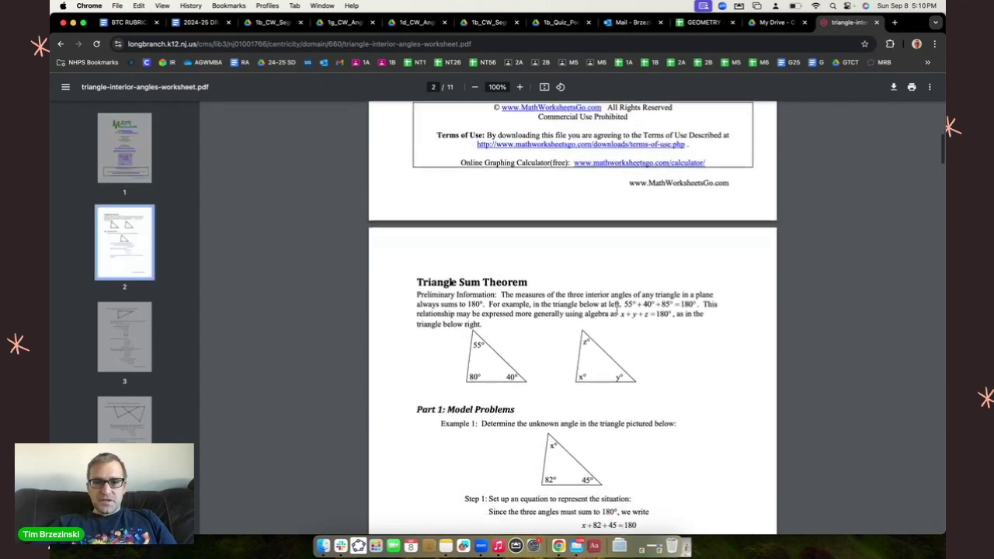
# Zoom the worksheet to 175% and screenshot Example 2's triangle problem on page 3.
pyautogui.scroll(3, 617, 311)
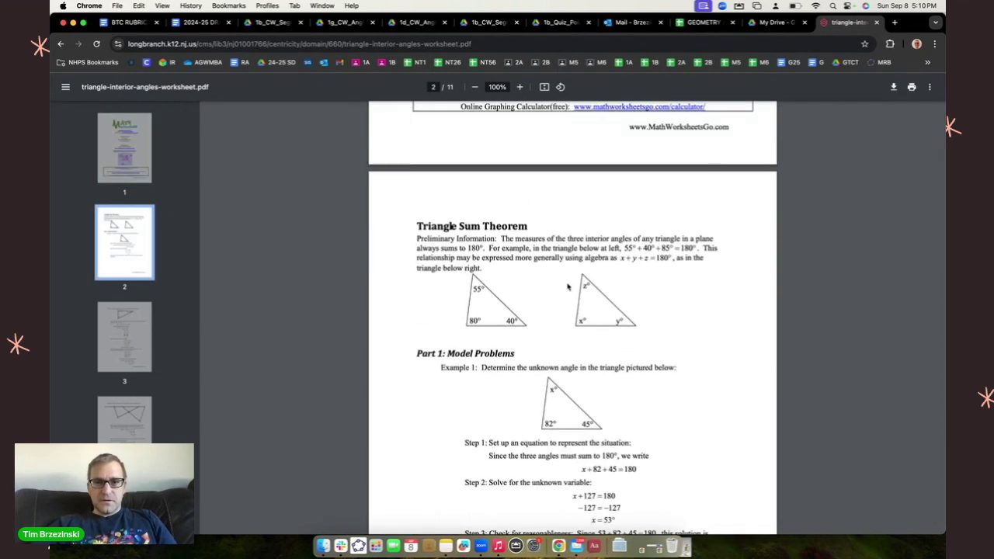
pyautogui.click(519, 86)
pyautogui.click(519, 86)
pyautogui.click(520, 86)
pyautogui.scroll(-3, 540, 288)
pyautogui.scroll(-10, 540, 288)
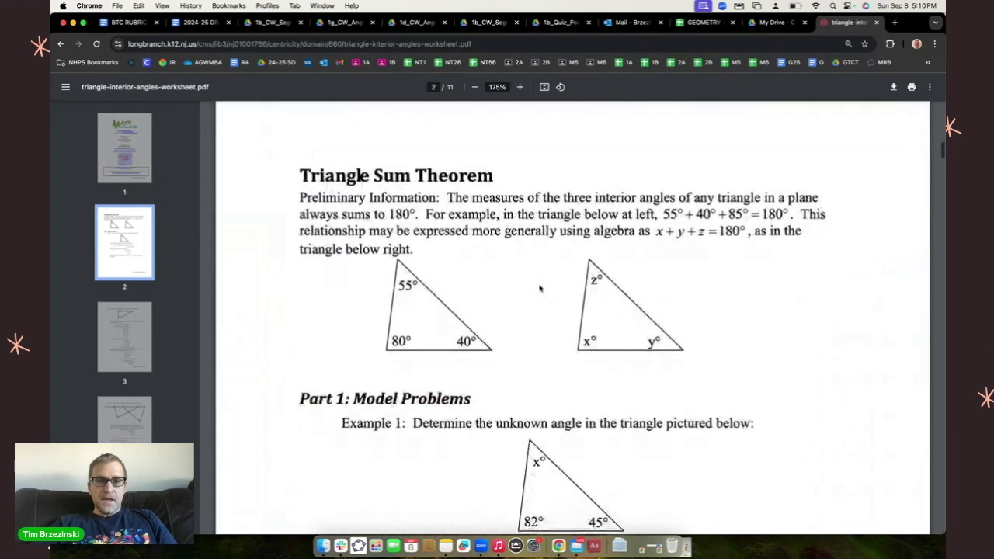
pyautogui.scroll(-2, 540, 288)
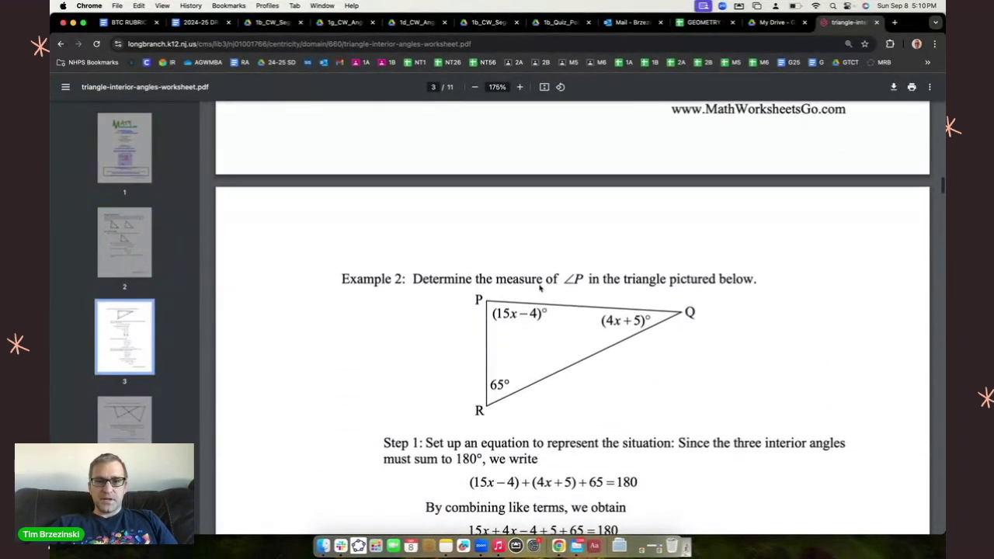
pyautogui.scroll(-1, 540, 288)
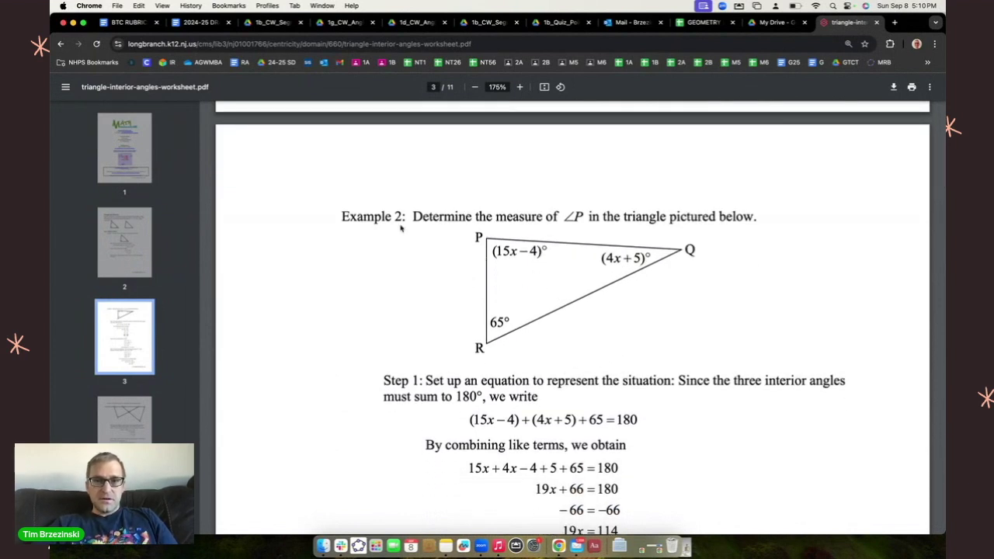
pyautogui.press('super+shift+4')
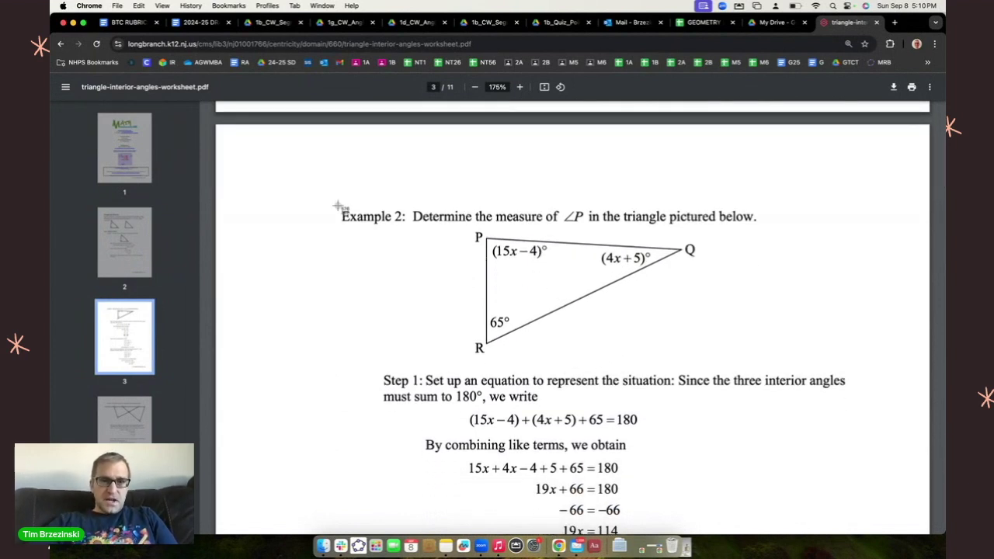
pyautogui.moveTo(330, 197); pyautogui.dragTo(786, 365)
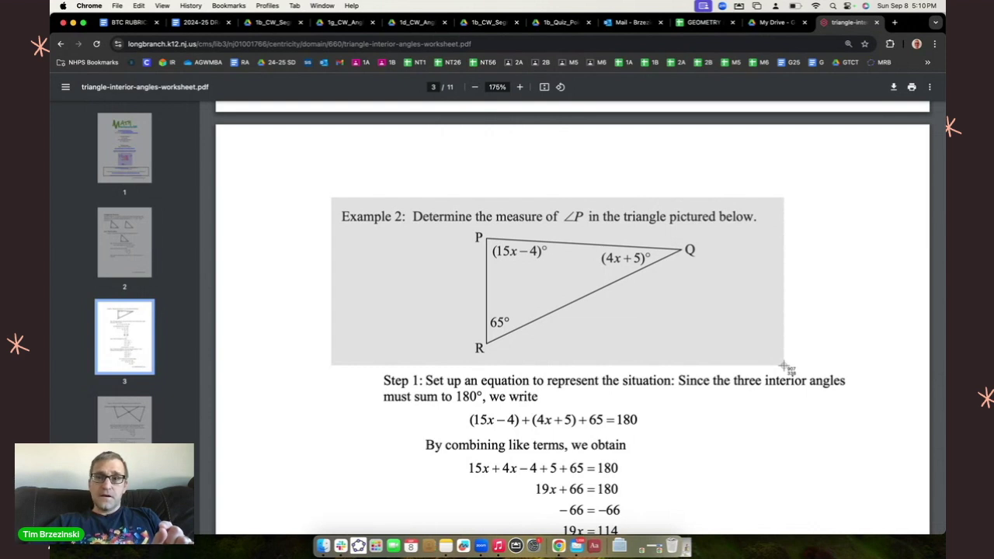
pyautogui.moveTo(784, 366); pyautogui.dragTo(781, 366)
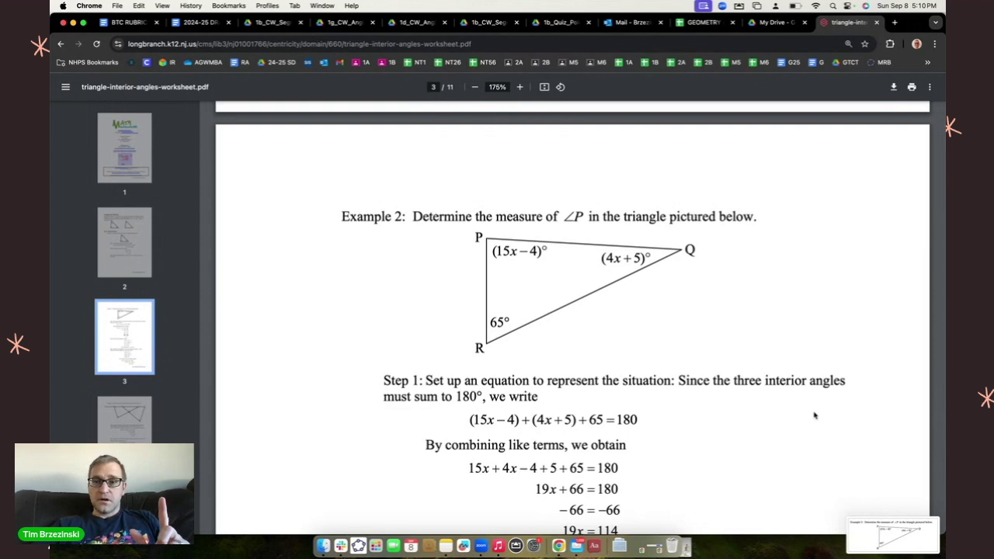
# Scroll to practice problems 1 and 2 and capture them in a screenshot.
pyautogui.scroll(2, 813, 416)
pyautogui.scroll(-10, 813, 416)
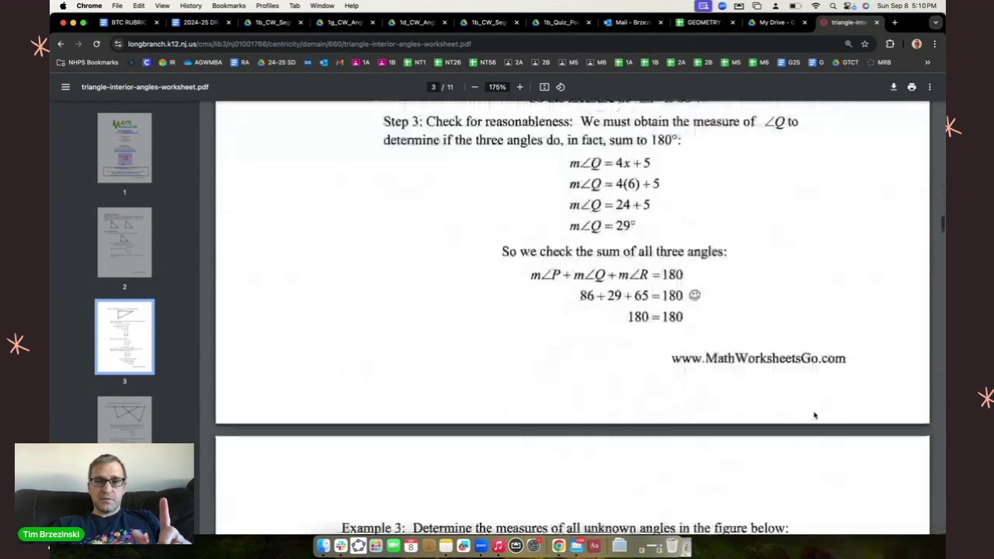
pyautogui.scroll(-5, 813, 416)
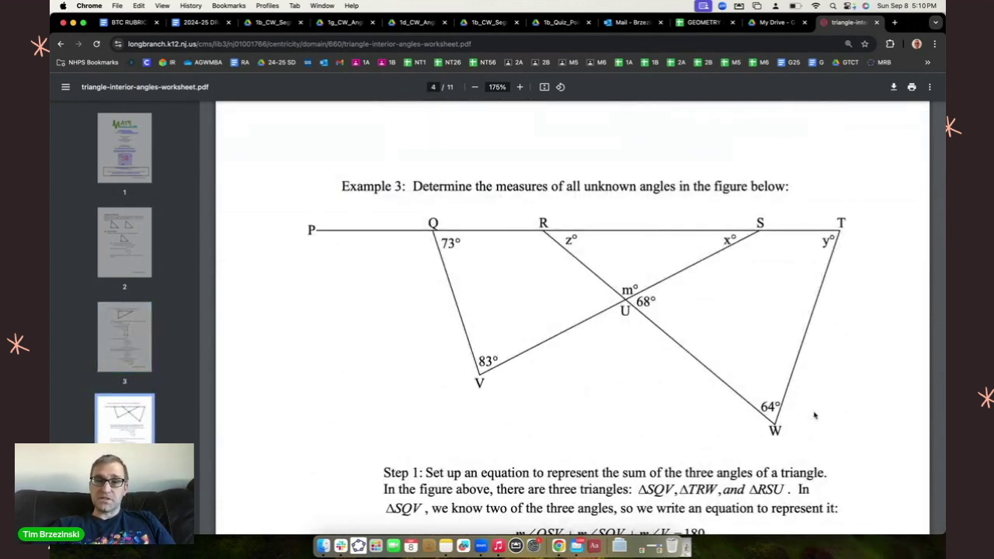
pyautogui.scroll(-2, 813, 416)
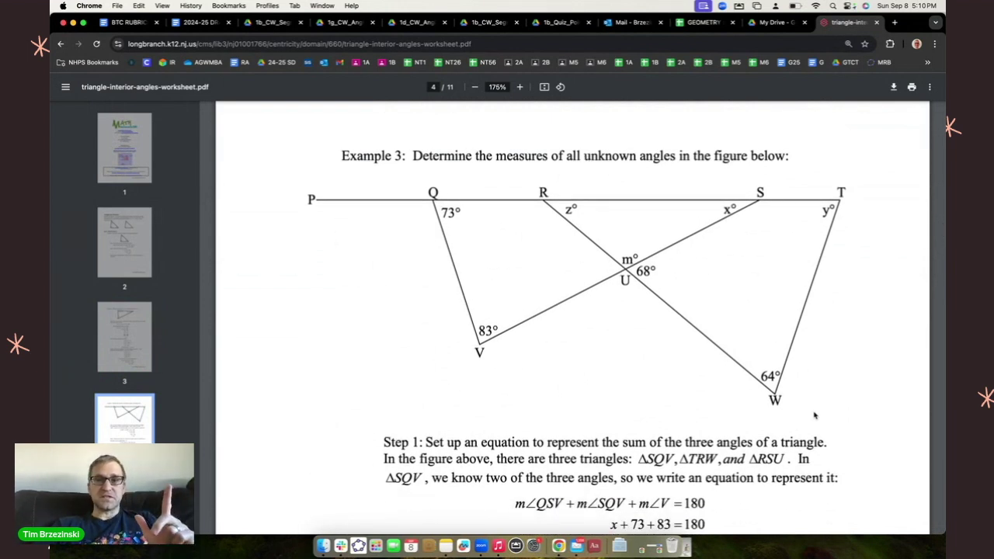
pyautogui.scroll(-2, 813, 415)
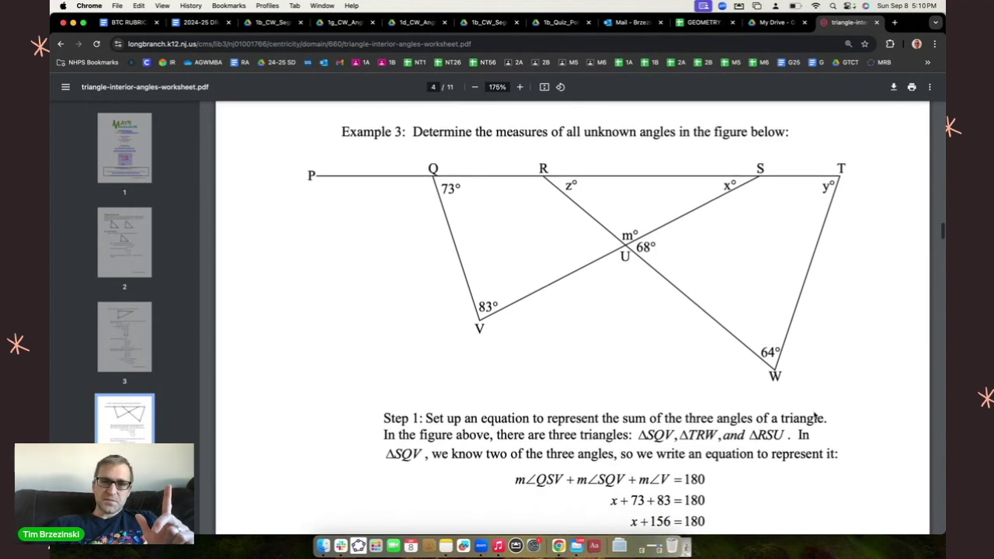
pyautogui.scroll(-1, 814, 415)
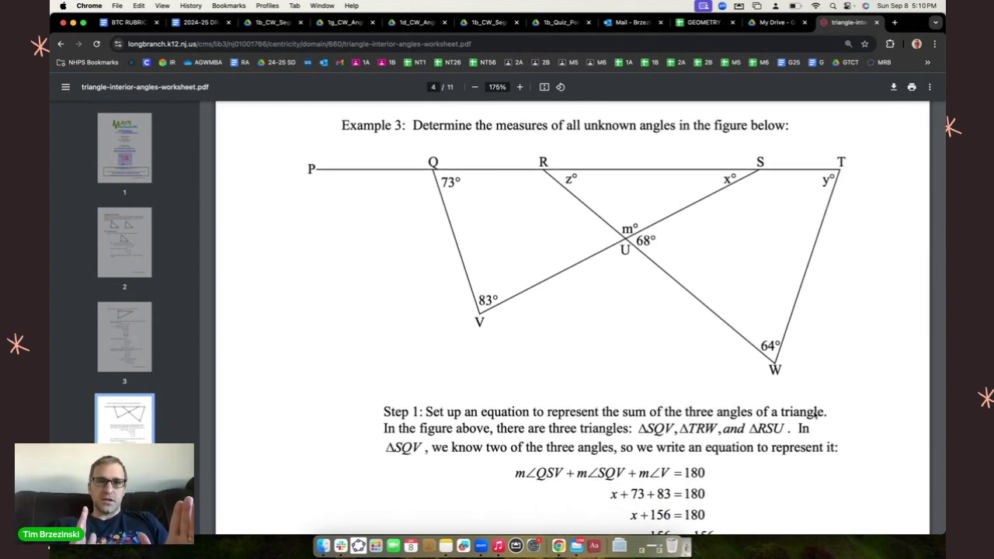
pyautogui.scroll(-20, 813, 415)
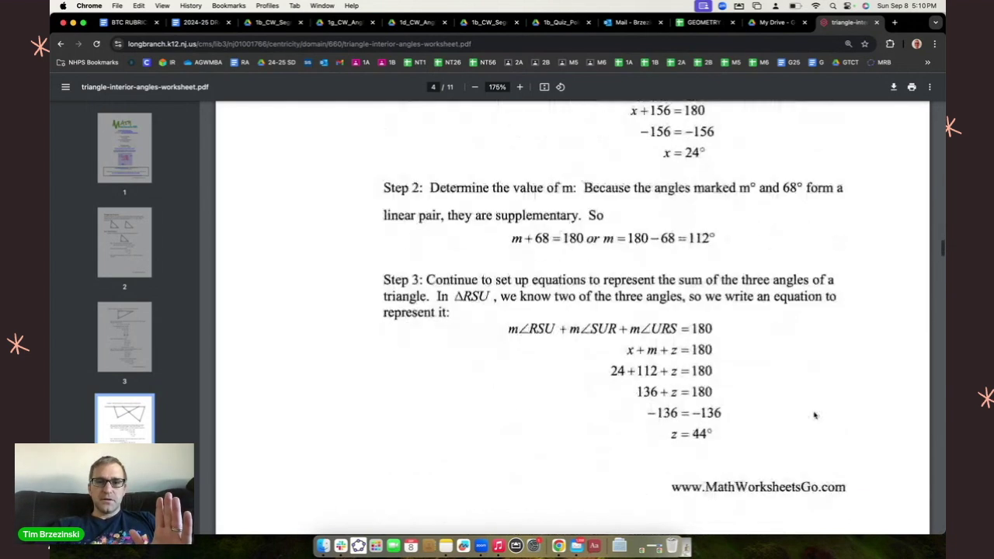
pyautogui.scroll(-20, 814, 415)
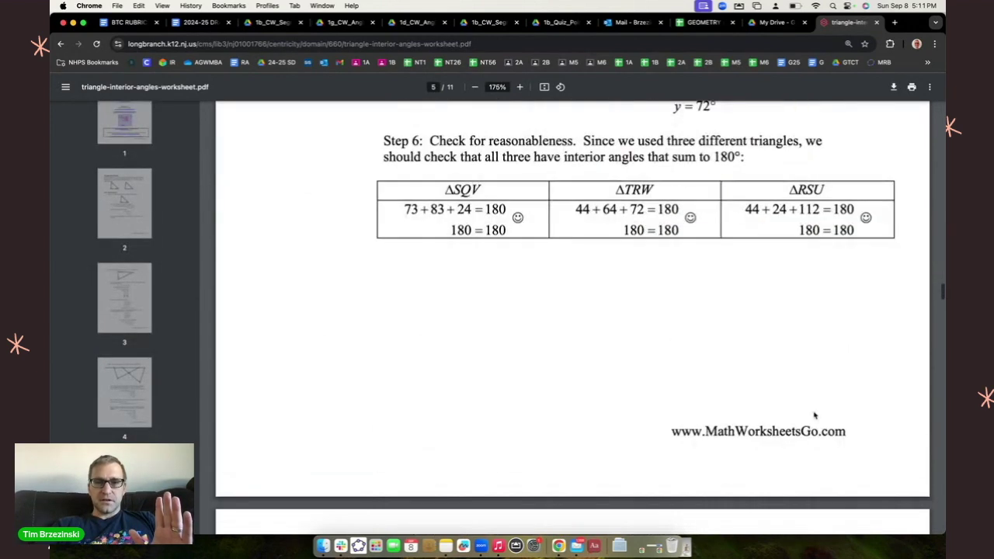
pyautogui.scroll(2, 814, 415)
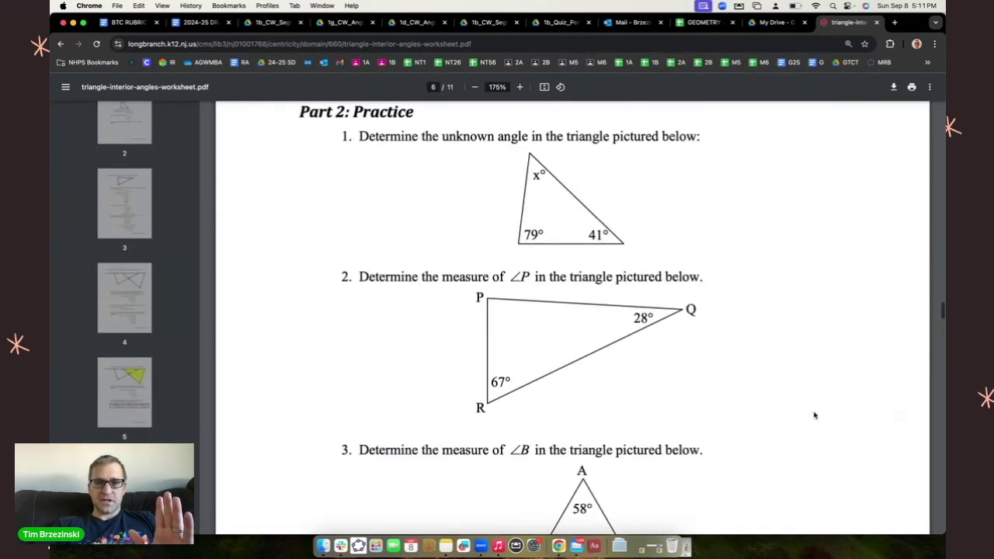
pyautogui.scroll(1, 814, 416)
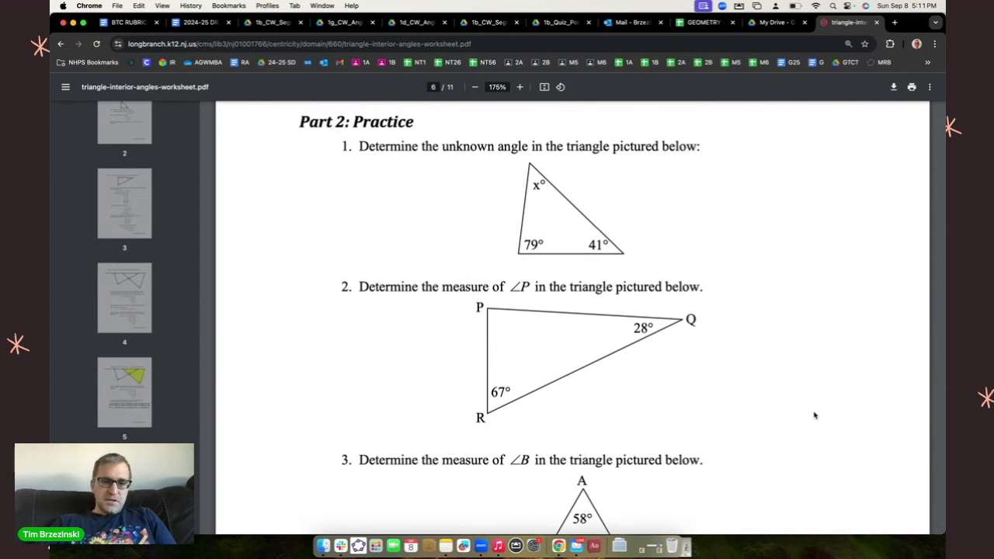
pyautogui.press('super+shift+4')
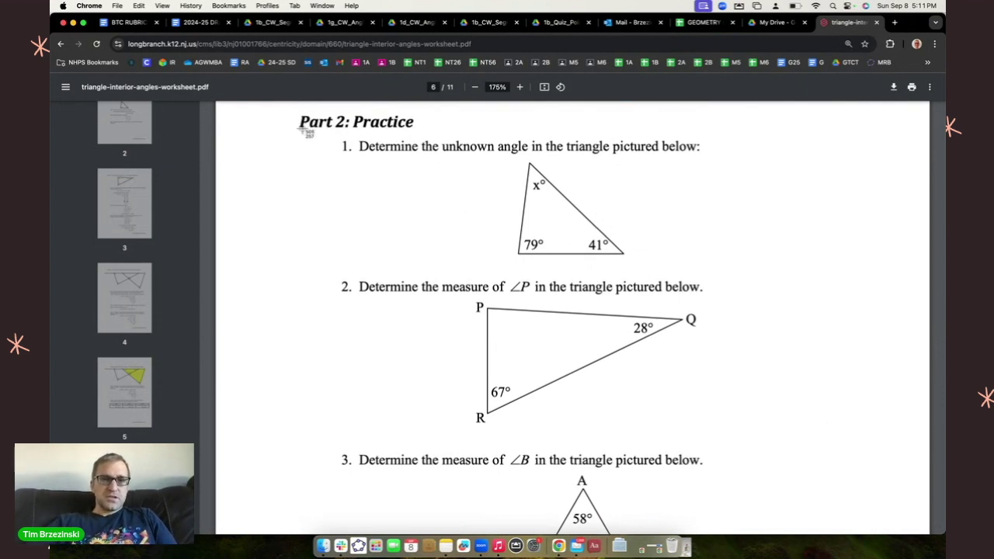
pyautogui.moveTo(298, 129); pyautogui.dragTo(736, 440)
# Capture problem 6 and its figure in a screenshot.
pyautogui.scroll(-5, 735, 439)
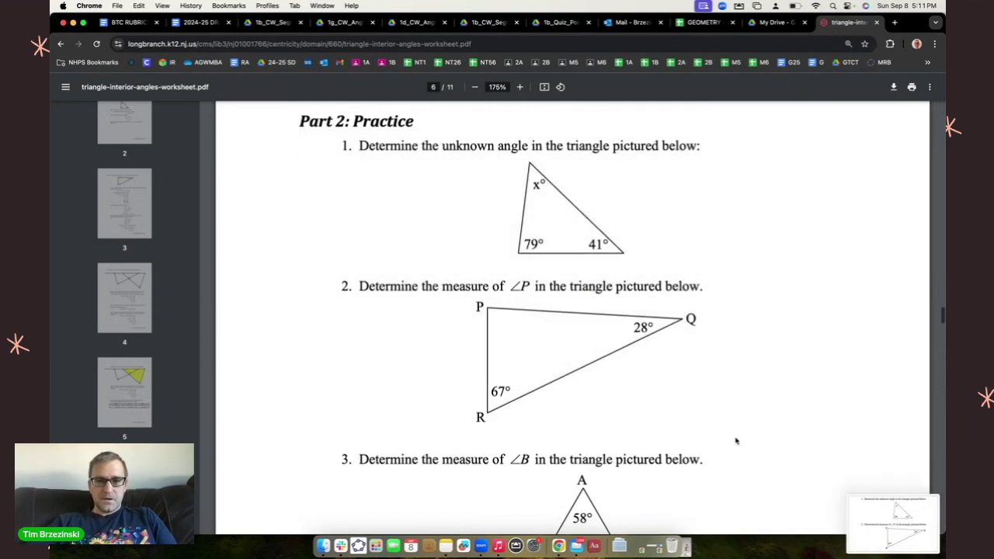
pyautogui.scroll(-10, 735, 440)
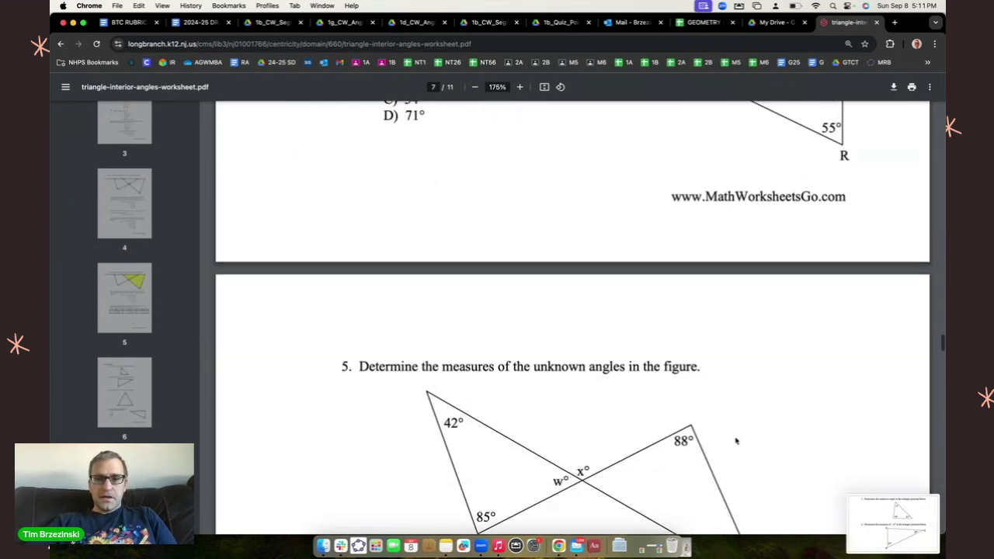
pyautogui.scroll(-6, 735, 440)
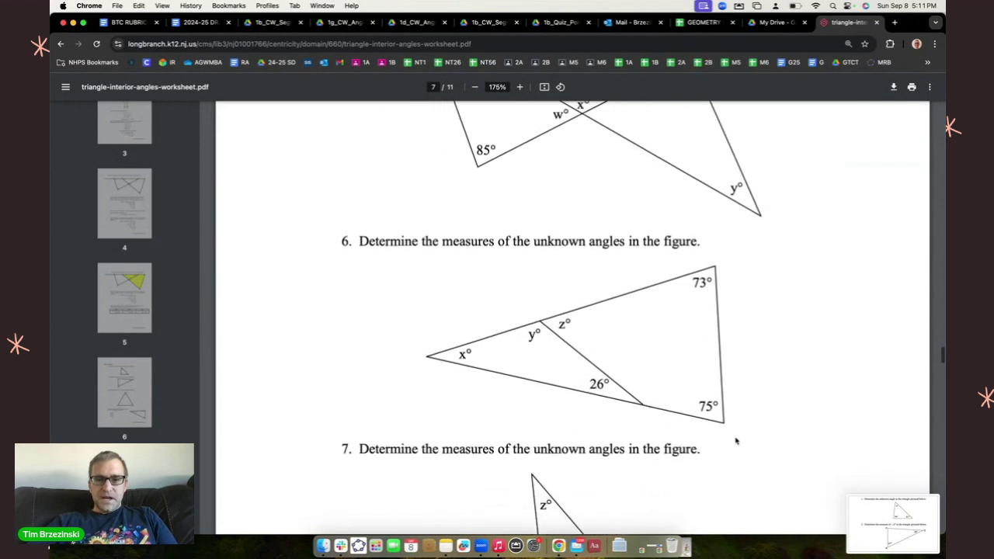
pyautogui.scroll(-1, 735, 440)
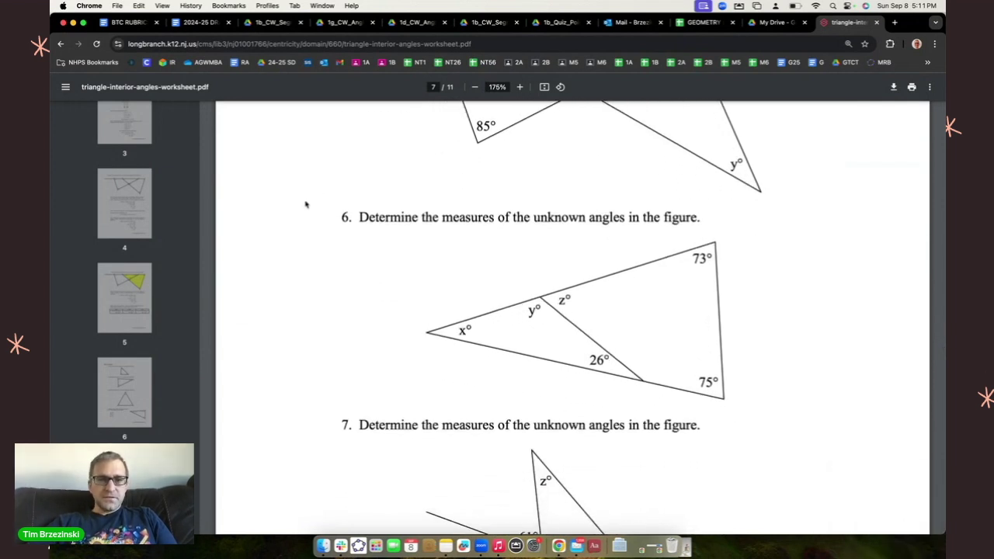
pyautogui.press('super+shift+4')
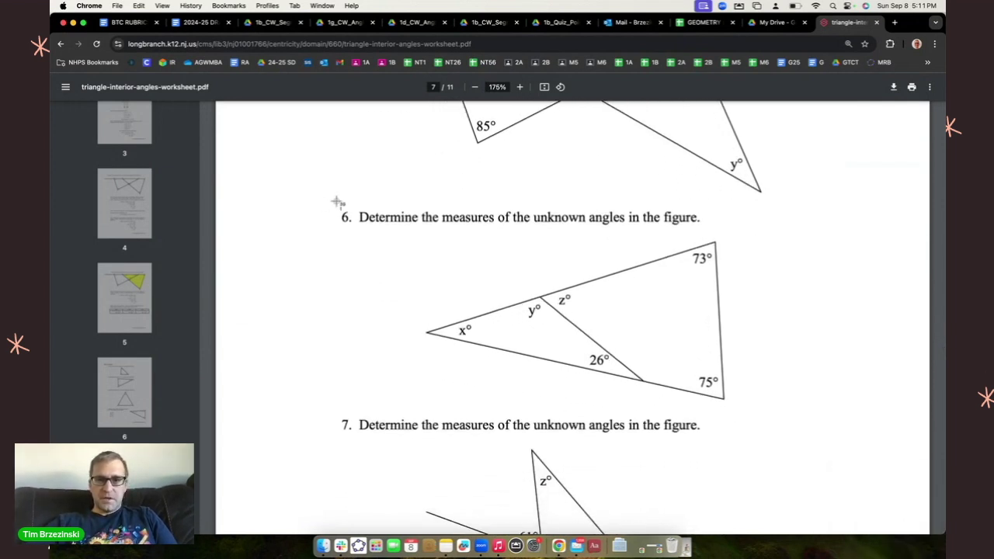
pyautogui.moveTo(317, 201); pyautogui.dragTo(776, 414)
# Capture challenge problem 10 in a screenshot.
pyautogui.scroll(-10, 776, 415)
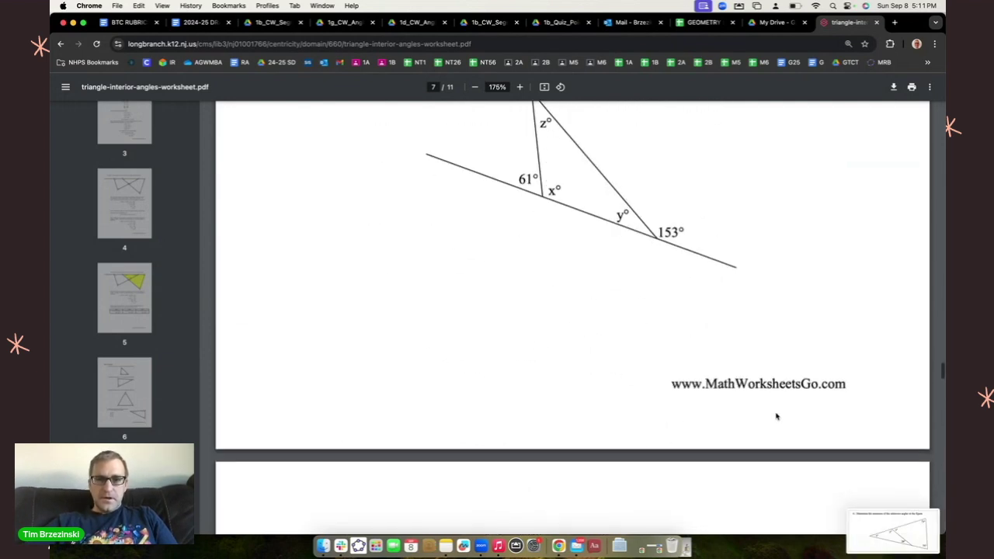
pyautogui.scroll(-6, 776, 417)
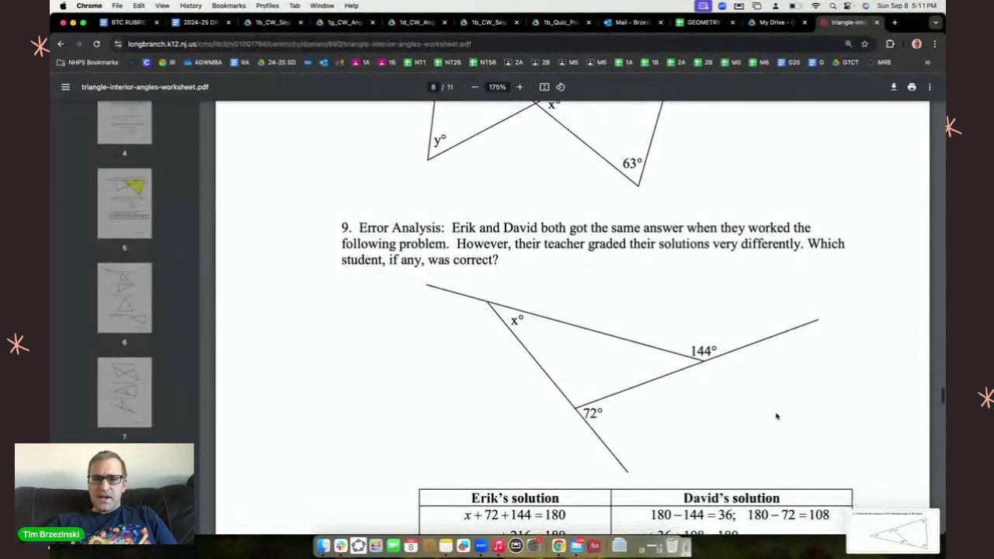
pyautogui.scroll(-10, 776, 417)
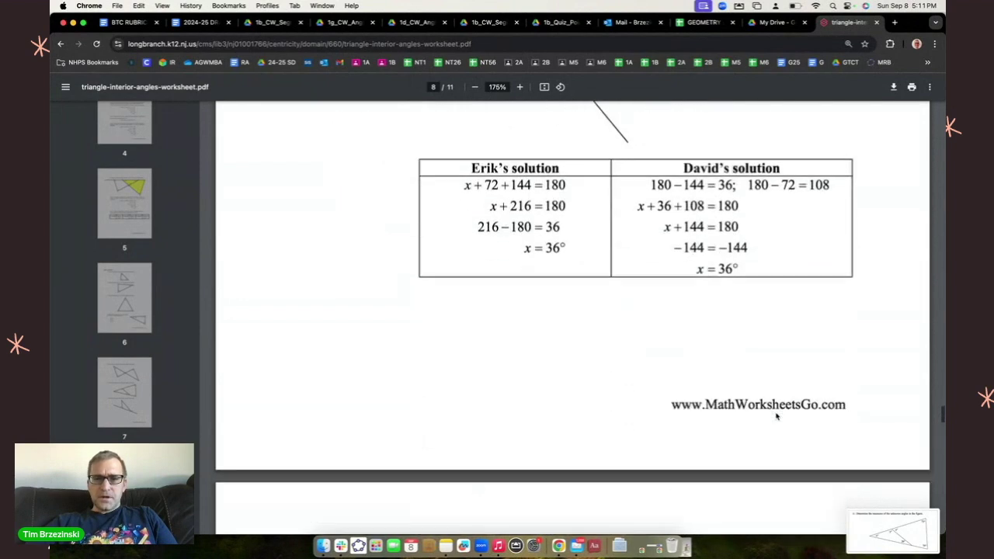
pyautogui.scroll(1, 777, 416)
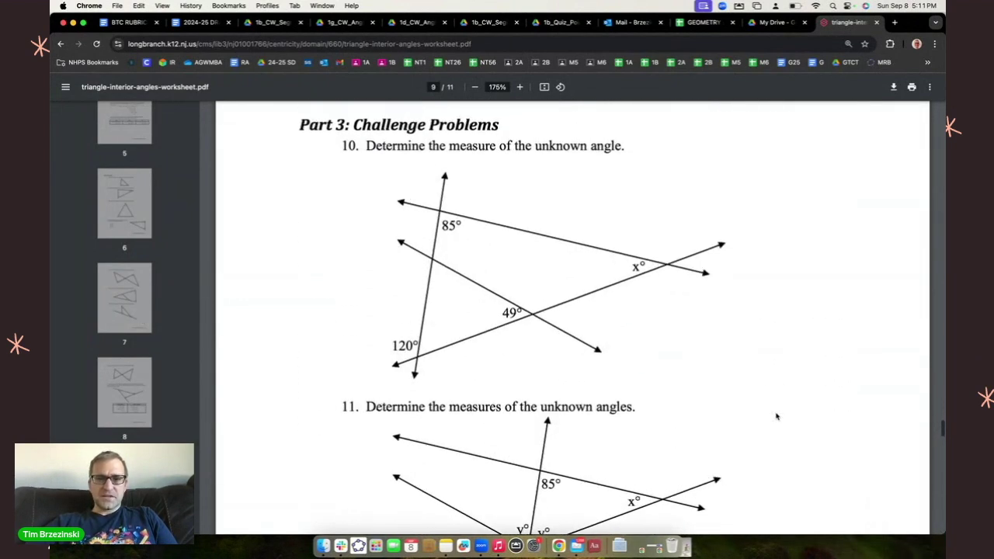
pyautogui.scroll(-1, 776, 416)
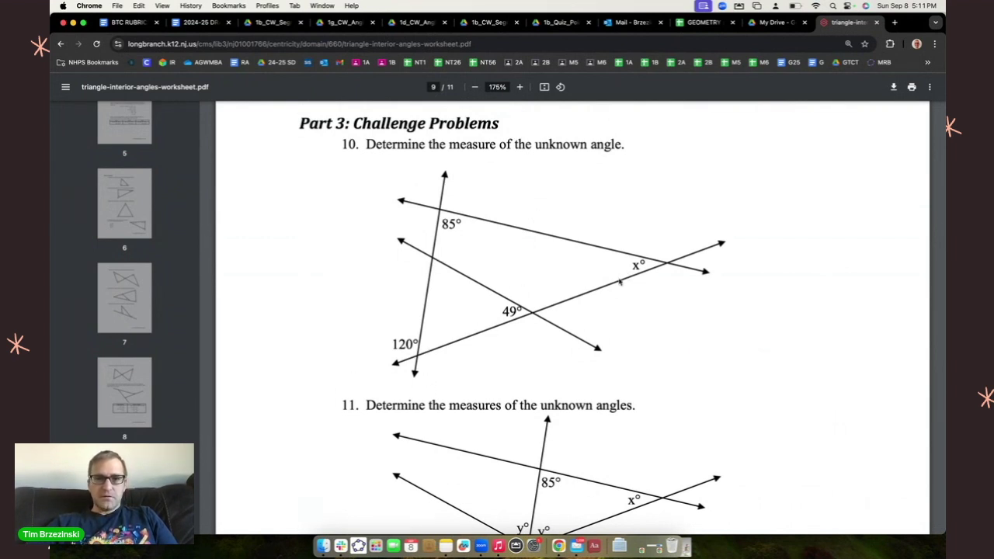
pyautogui.scroll(-3, 571, 312)
pyautogui.scroll(3, 572, 313)
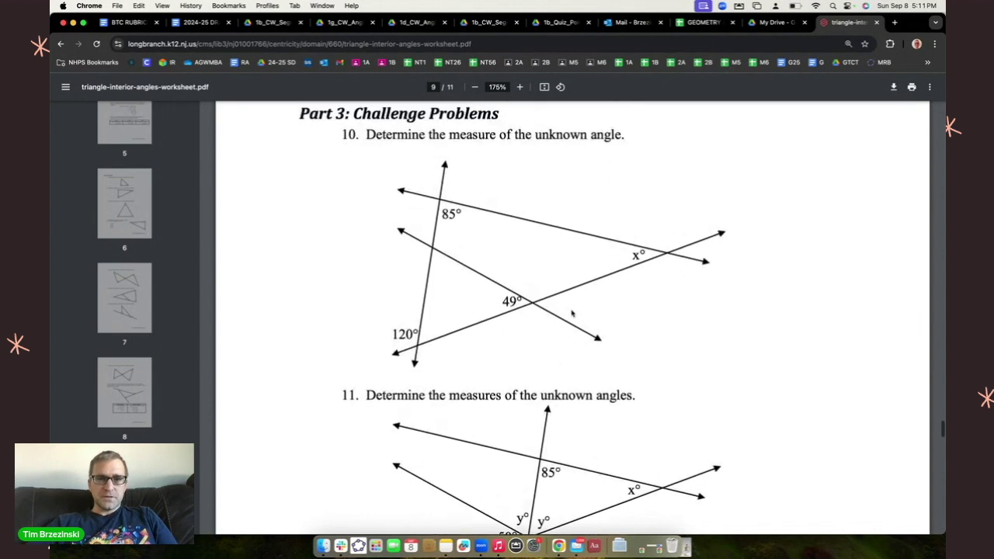
pyautogui.press('super+shift+4')
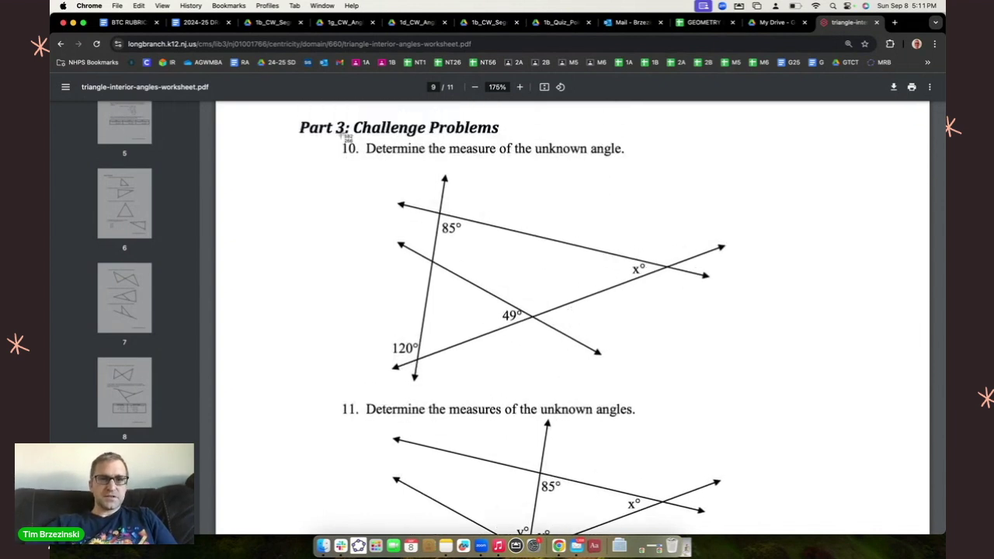
pyautogui.moveTo(293, 139); pyautogui.dragTo(750, 398)
# Capture problem 11 and its figure on page 9 in a screenshot.
pyautogui.scroll(-3, 748, 397)
pyautogui.scroll(-2, 748, 398)
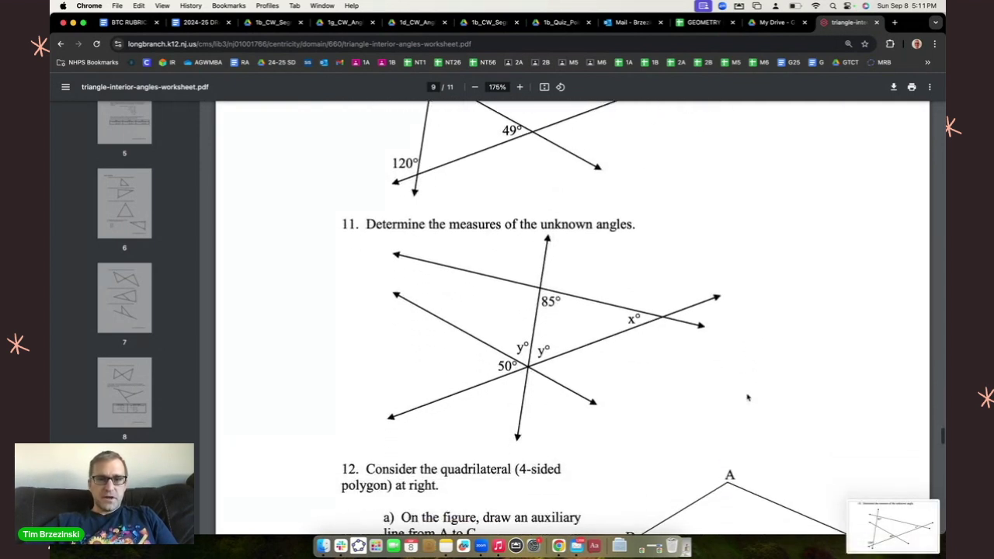
pyautogui.press('super+shift+4')
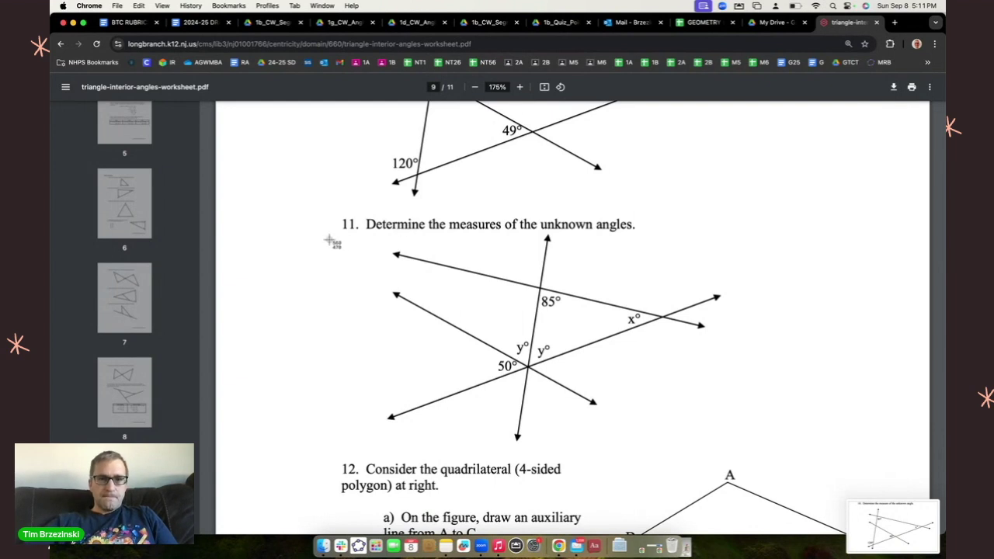
pyautogui.moveTo(323, 207); pyautogui.dragTo(756, 461)
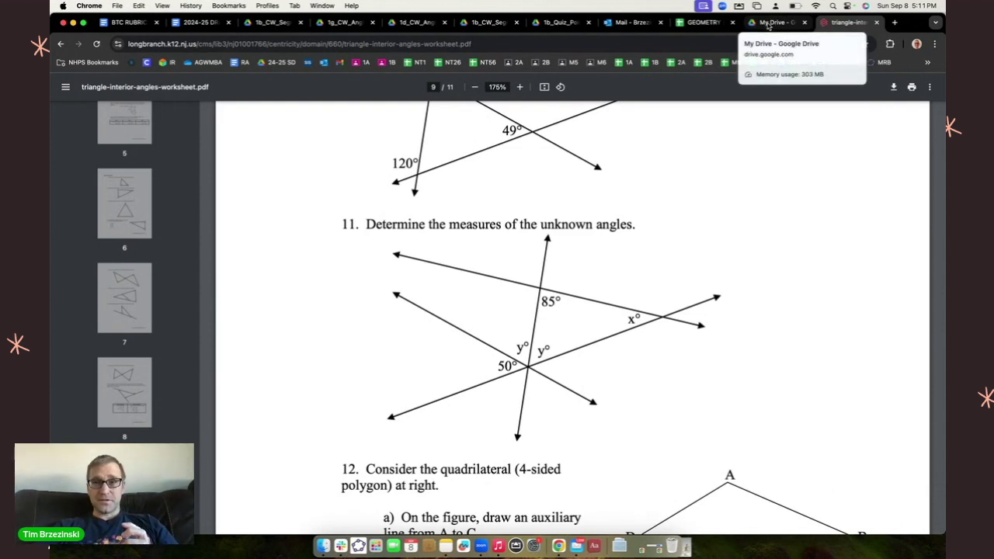
pyautogui.click(768, 23)
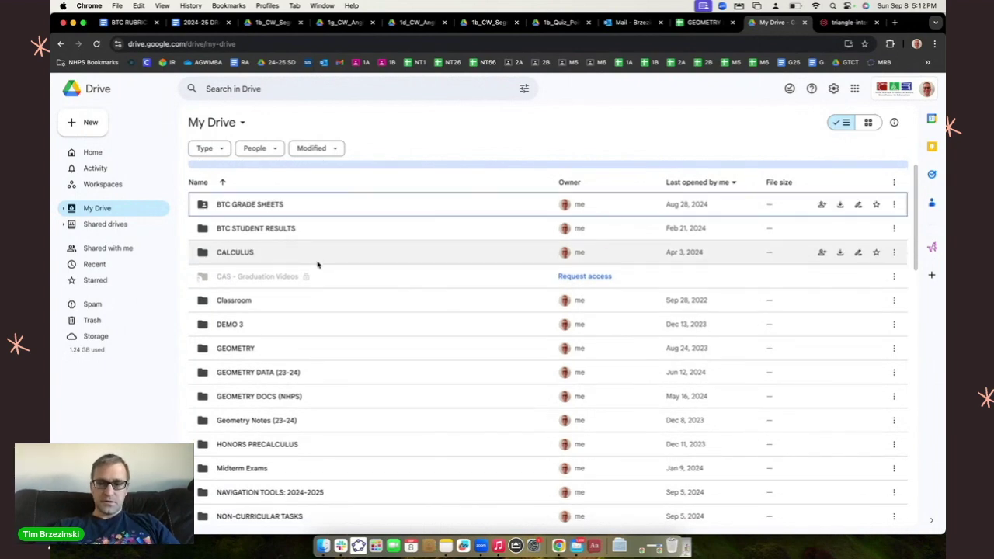
# Enlarge the Drive page and open the NAVIGATION TOOLS: 2024-2025 folder.
pyautogui.press('super+equal')
pyautogui.press('super+equal')
pyautogui.scroll(-5, 312, 401)
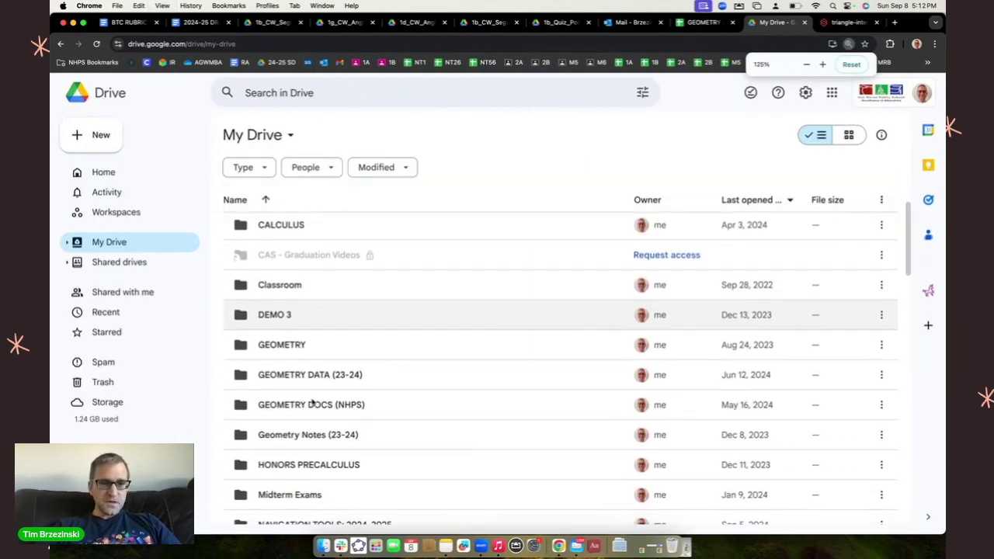
pyautogui.scroll(-3, 312, 401)
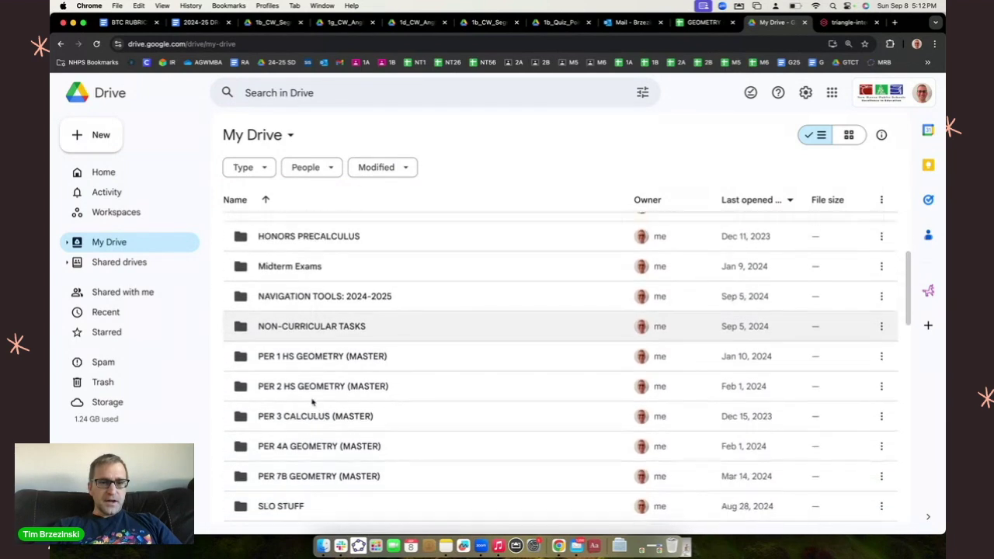
pyautogui.scroll(3, 310, 394)
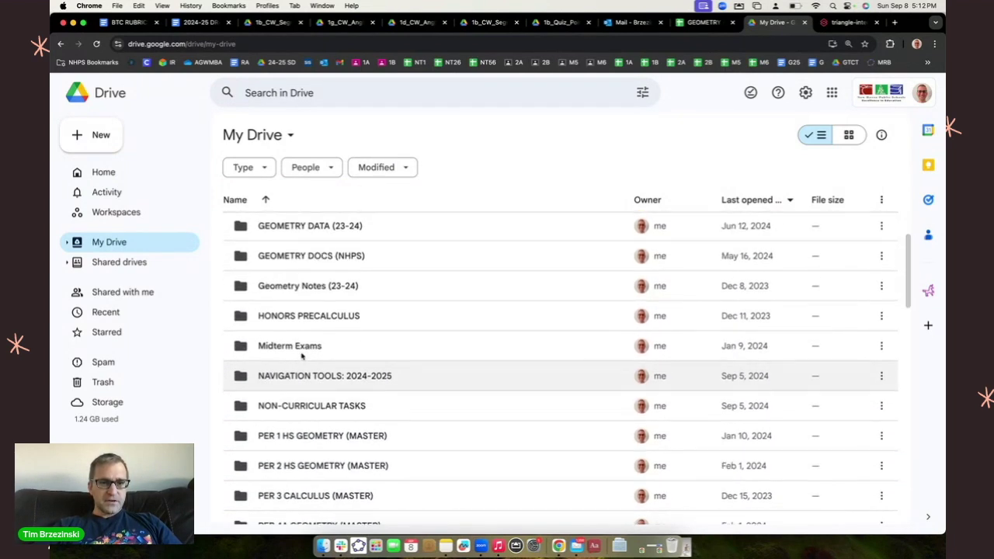
pyautogui.scroll(5, 315, 375)
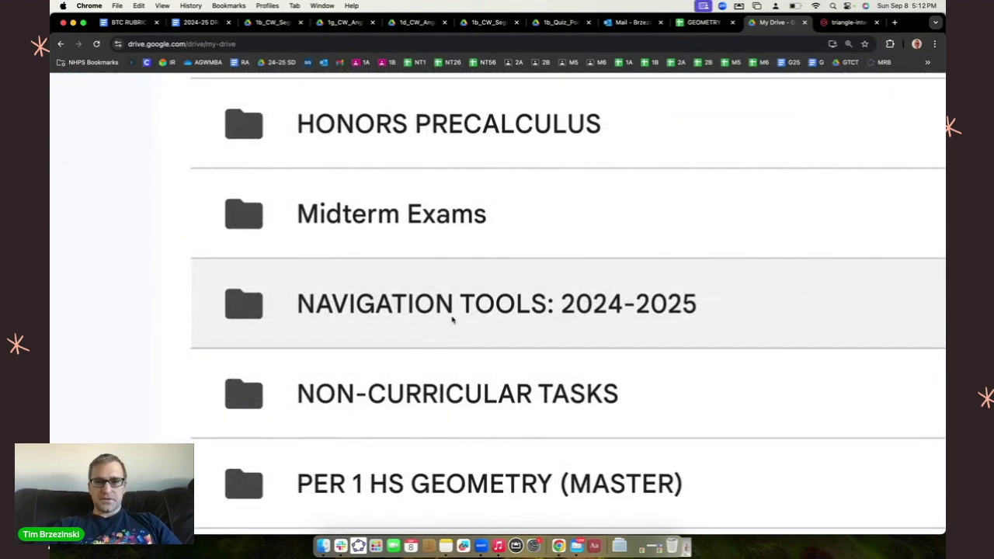
pyautogui.scroll(-5, 621, 308)
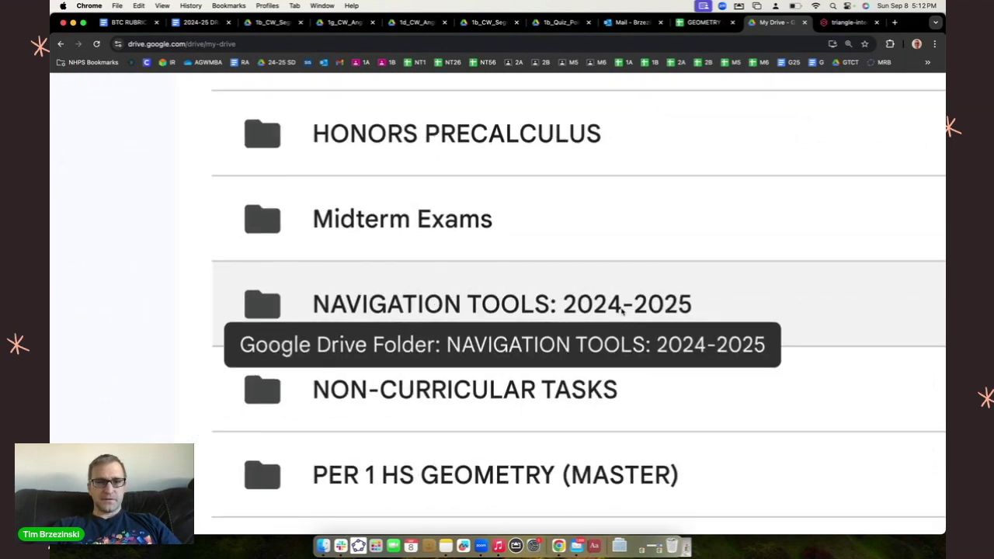
pyautogui.click(307, 374)
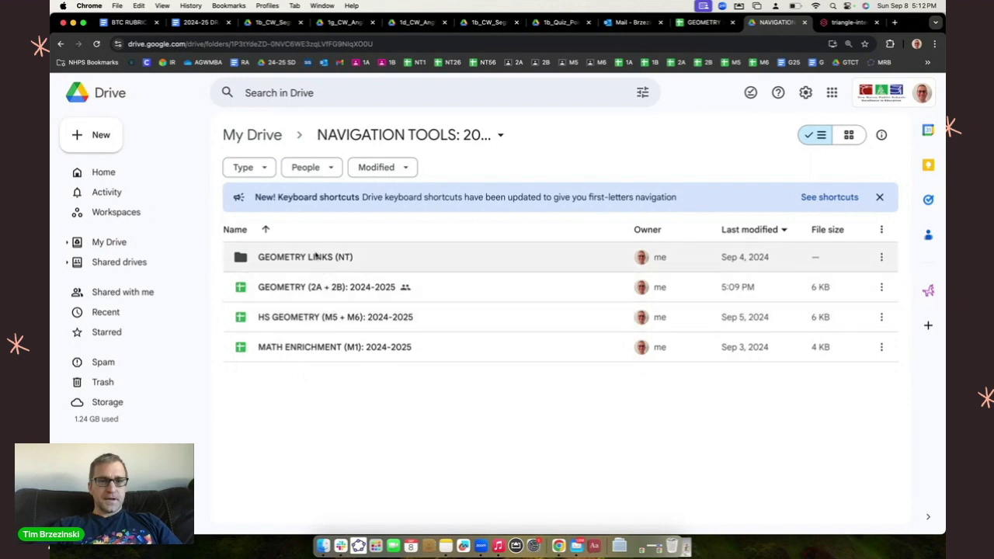
# Open GEOMETRY LINKS (NT), look inside UNIT 1 - FOUNDATIONS OF GEOMETRY, and return to GEOMETRY LINKS (NT).
pyautogui.scroll(5, 316, 257)
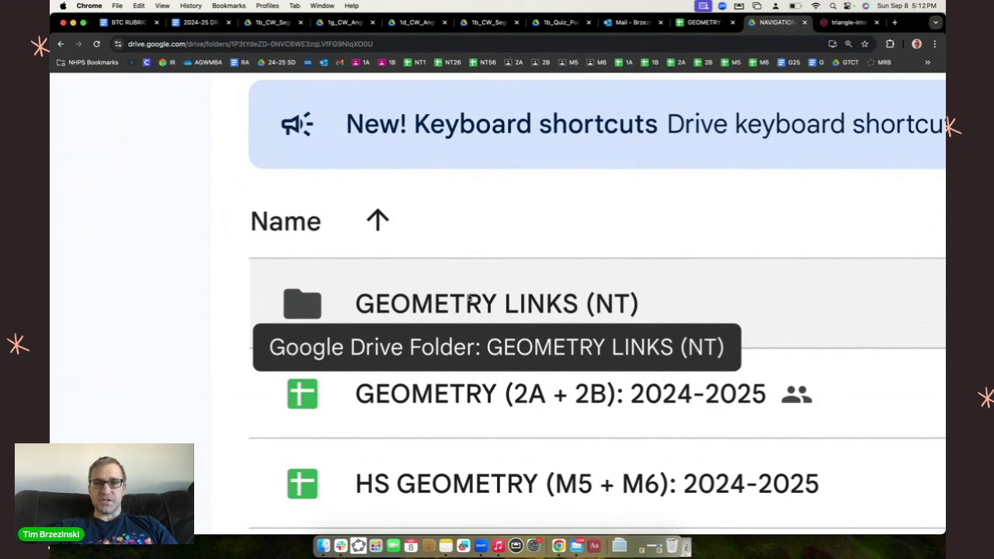
pyautogui.scroll(-2, 468, 299)
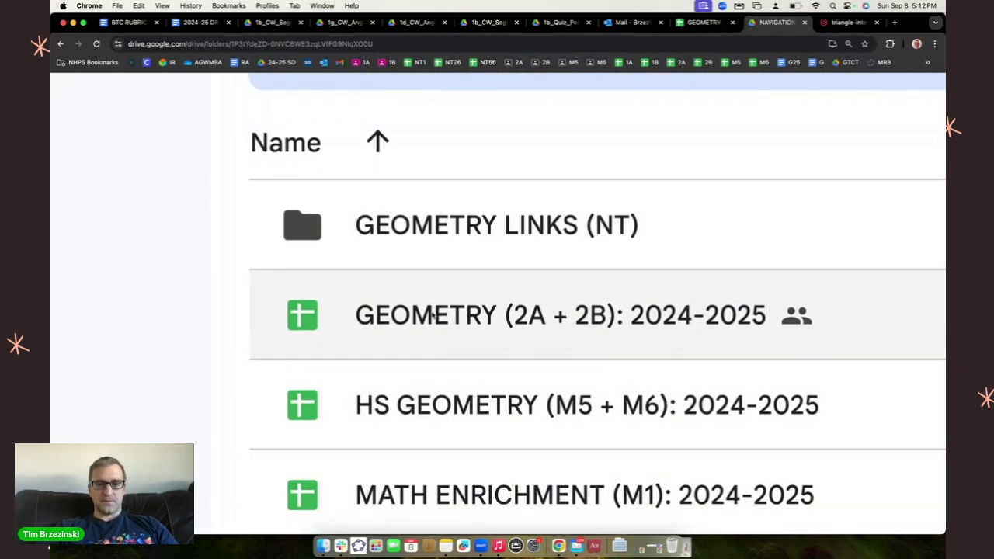
pyautogui.scroll(1, 433, 288)
pyautogui.scroll(-5, 432, 284)
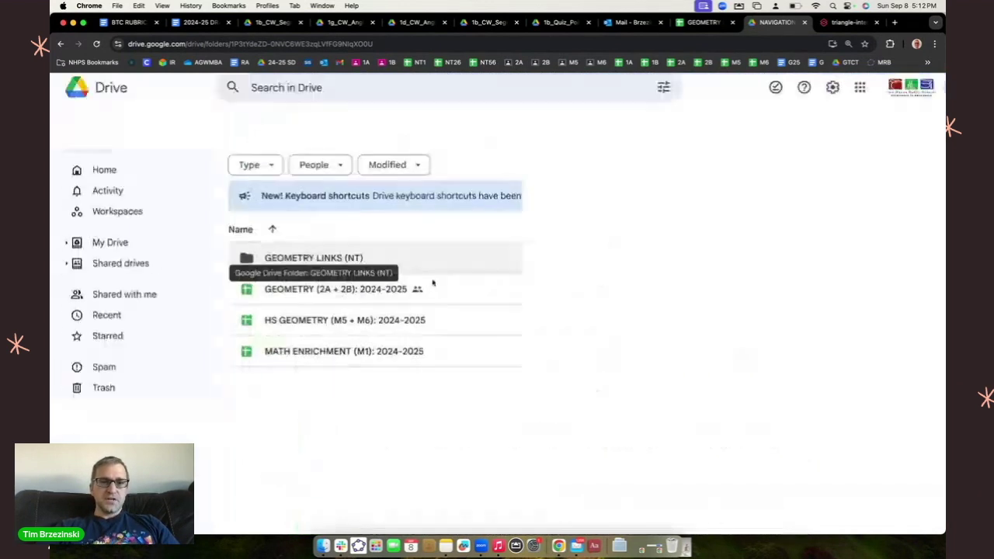
pyautogui.doubleClick(326, 258)
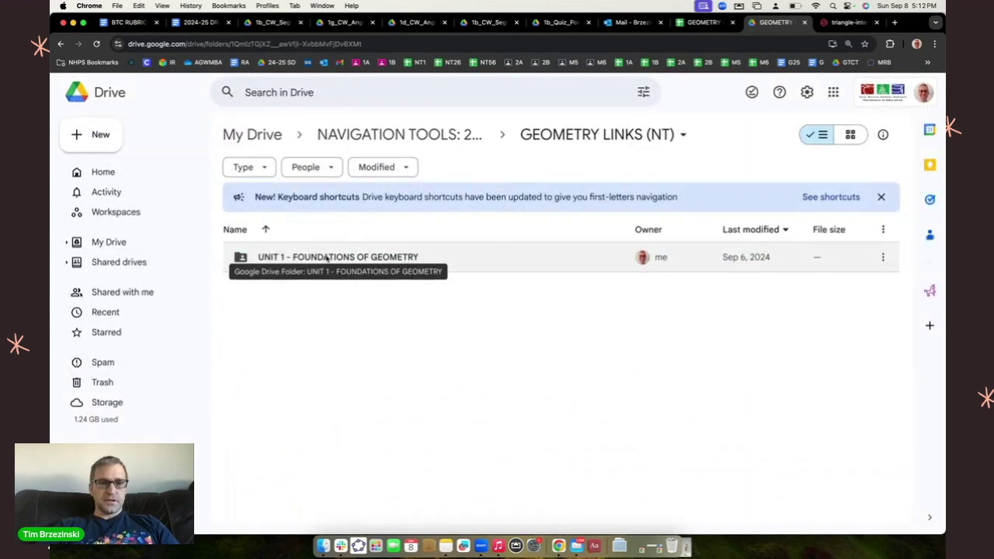
pyautogui.scroll(5, 326, 258)
pyautogui.scroll(-5, 384, 309)
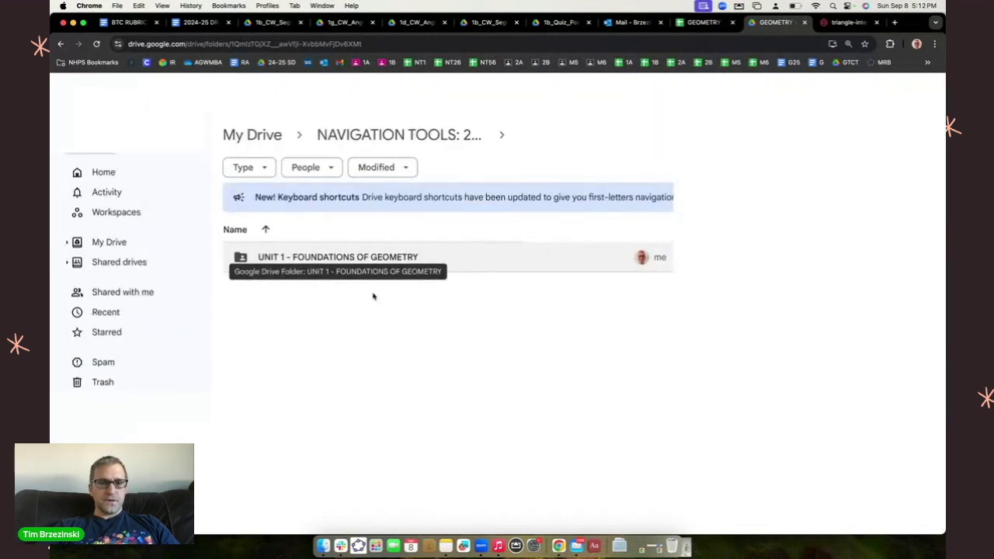
pyautogui.doubleClick(366, 256)
pyautogui.scroll(-10, 366, 318)
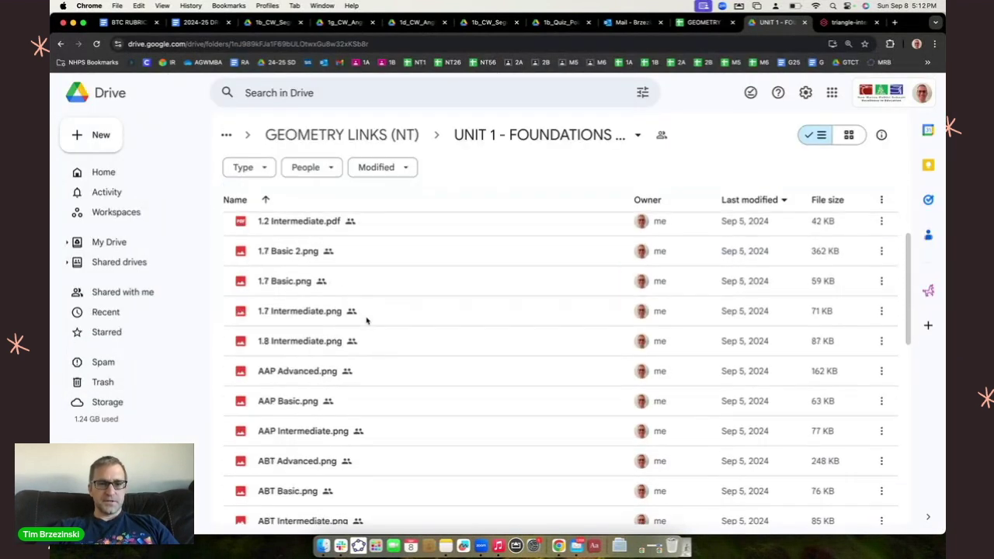
pyautogui.scroll(10, 366, 317)
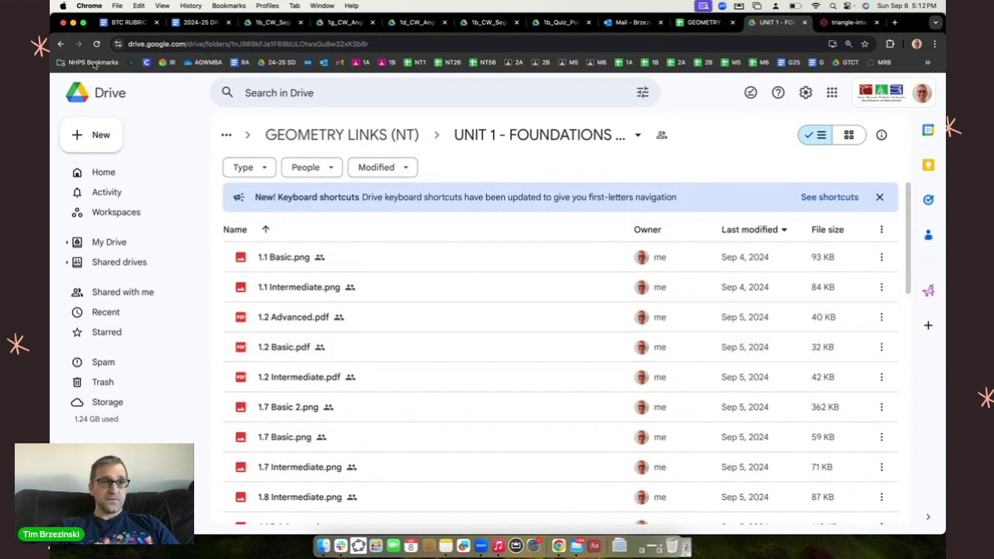
pyautogui.press('super+[')
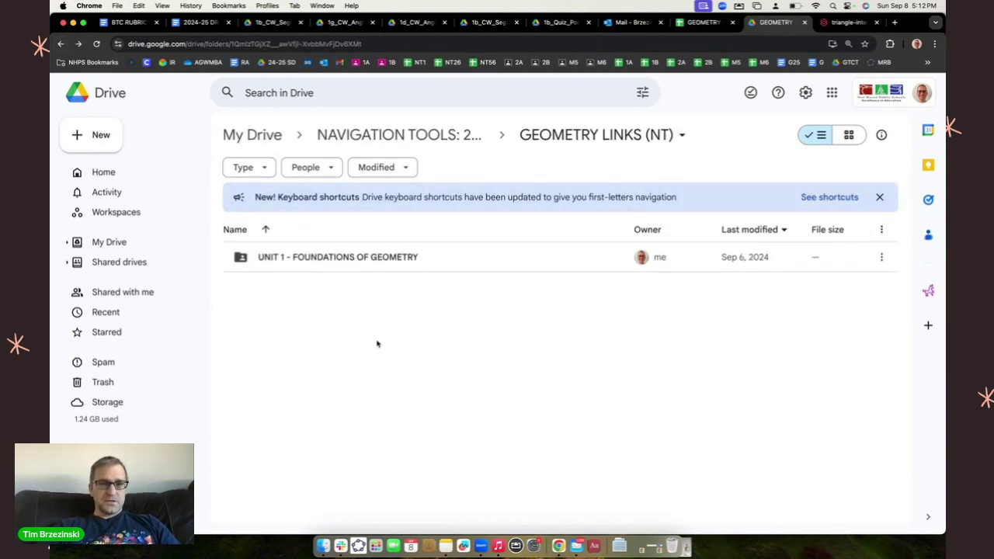
# Add a folder called 'UNIT 2 IMAGES' alongside the Unit 1 folder in GEOMETRY LINKS (NT).
pyautogui.rightClick(358, 320)
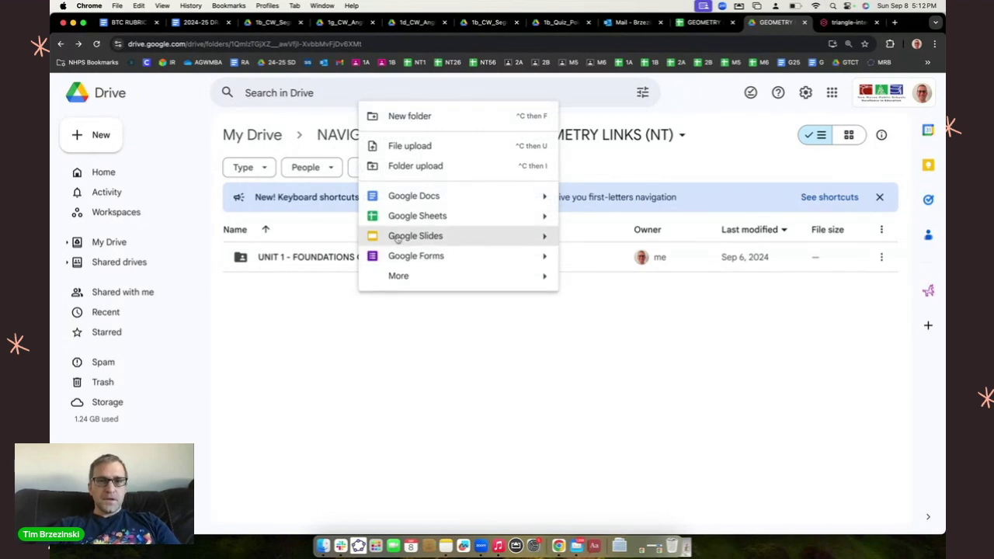
pyautogui.click(411, 116)
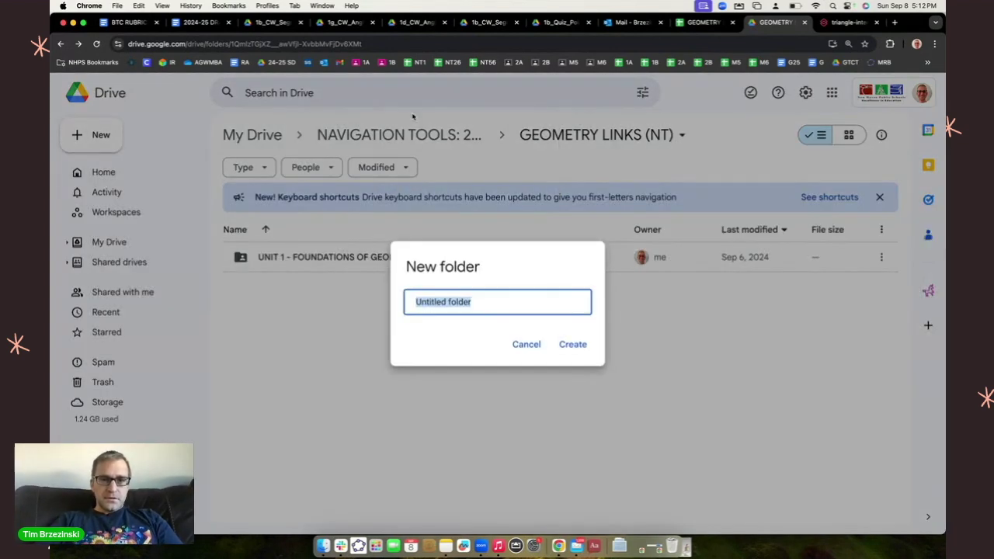
pyautogui.write('UNIT 2 -')
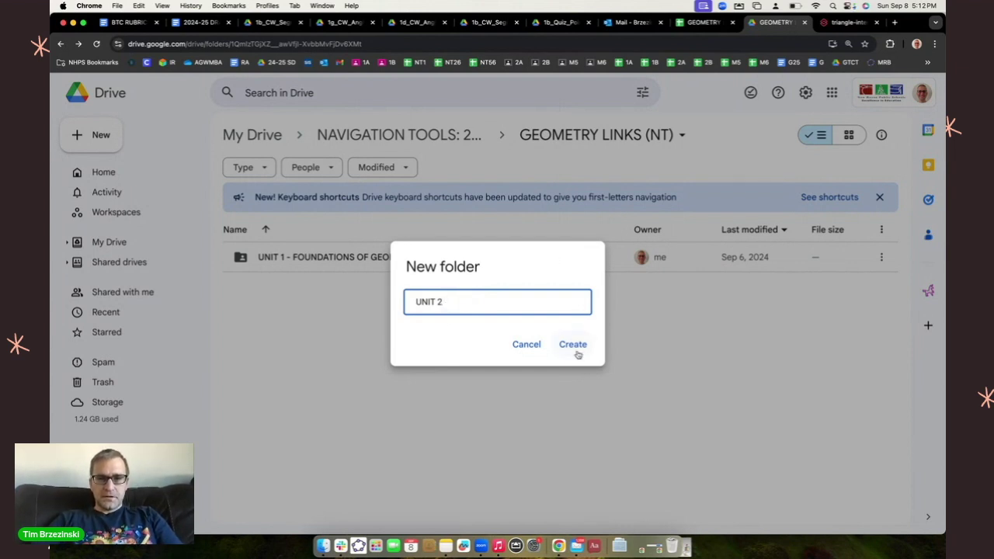
pyautogui.write('IMAGES')
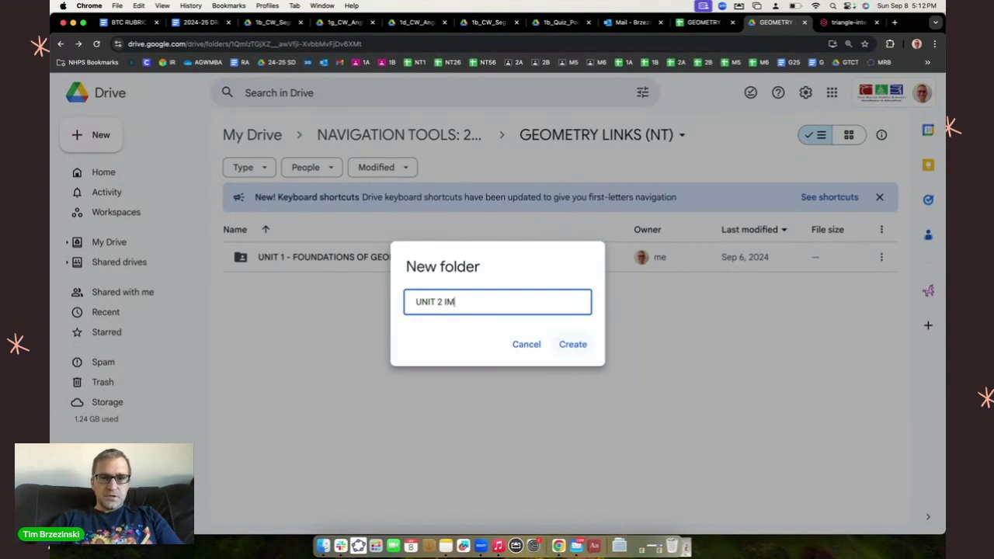
pyautogui.click(572, 346)
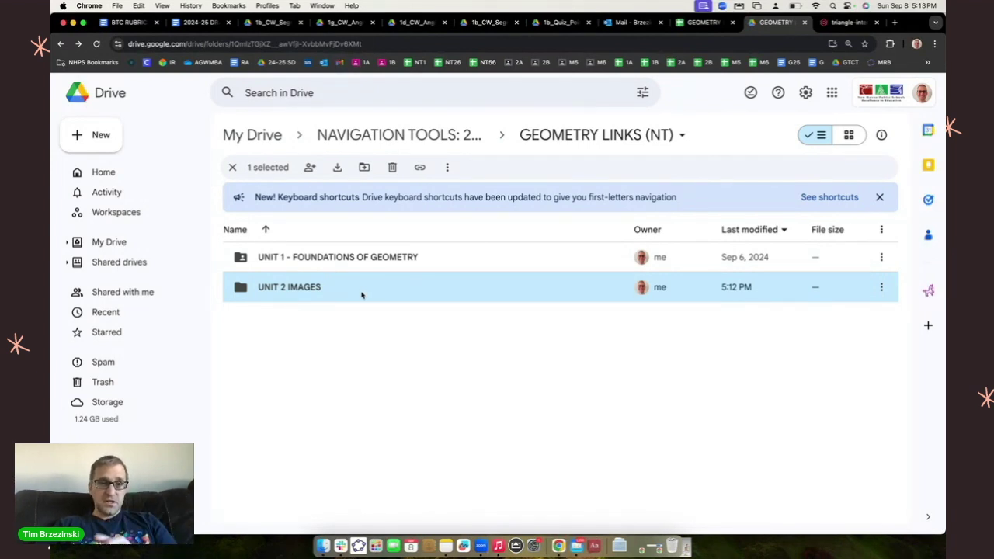
pyautogui.rightClick(361, 294)
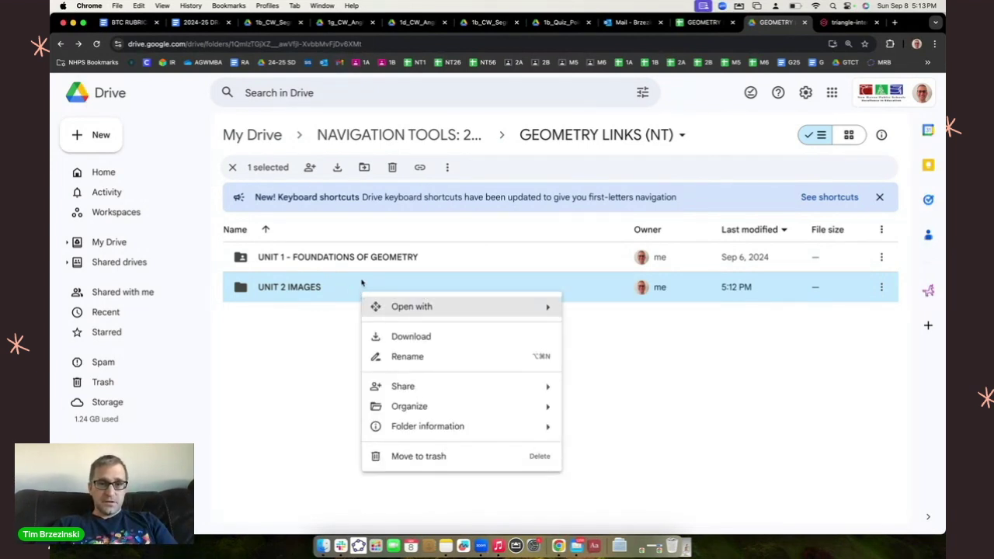
# Set the UNIT 2 IMAGES folder's general access to New Haven Public Schools as Viewer.
pyautogui.moveTo(418, 388)
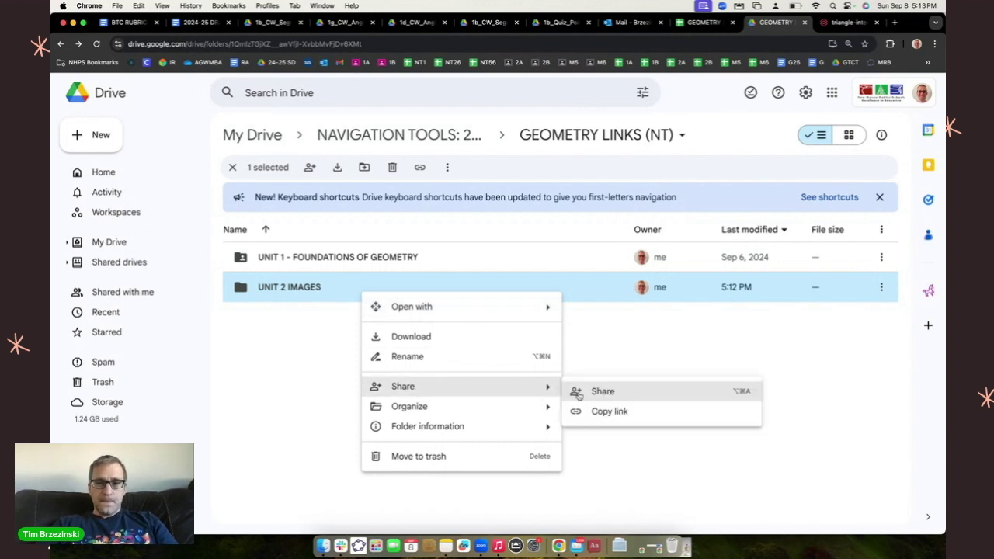
pyautogui.click(604, 392)
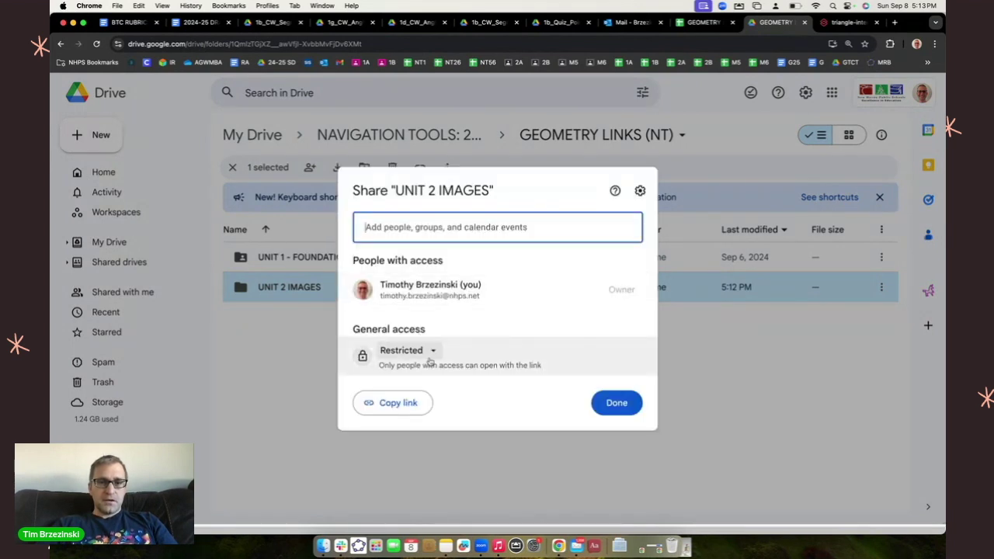
pyautogui.click(429, 351)
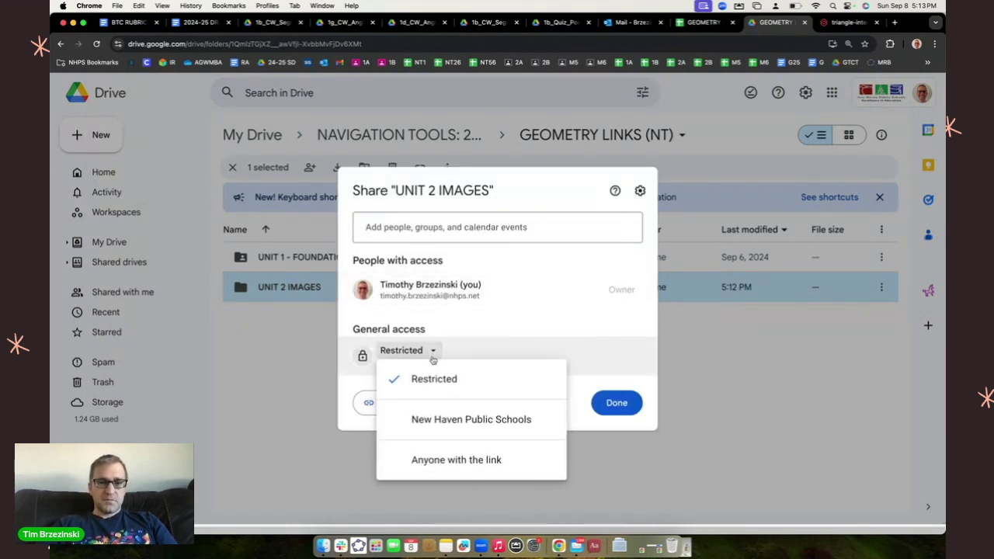
pyautogui.click(457, 424)
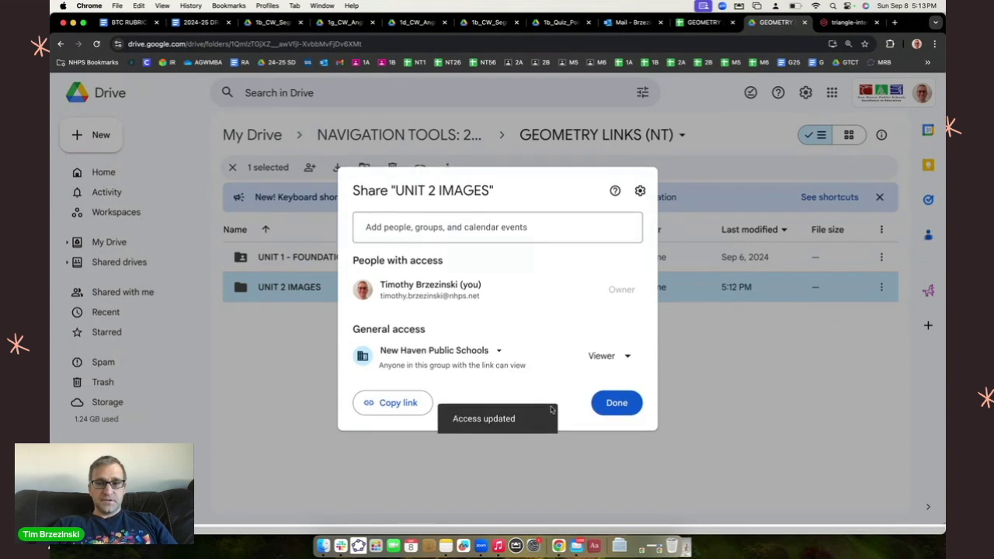
pyautogui.click(624, 405)
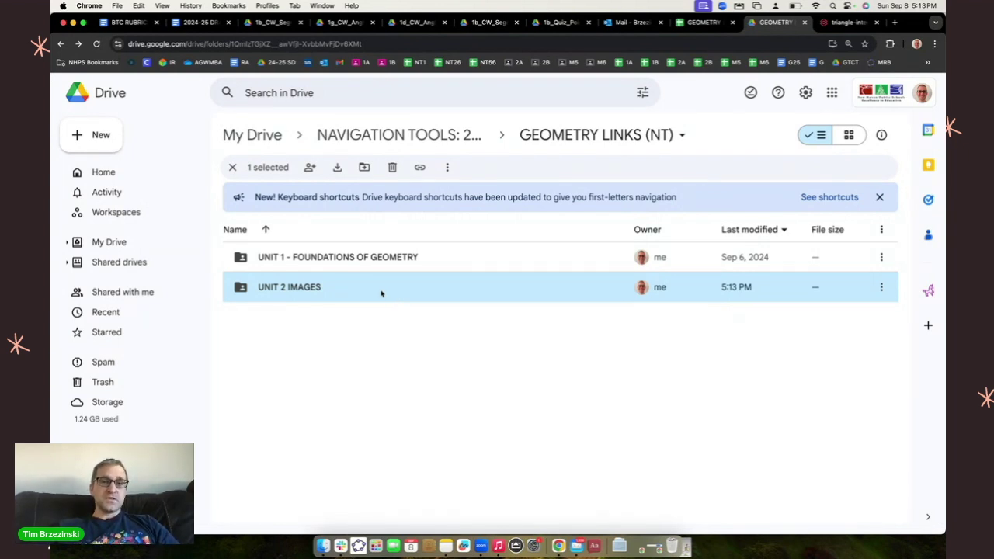
# Open UNIT 2 IMAGES in Drive and list the Desktop screenshots in an enlarged Finder window.
pyautogui.doubleClick(283, 292)
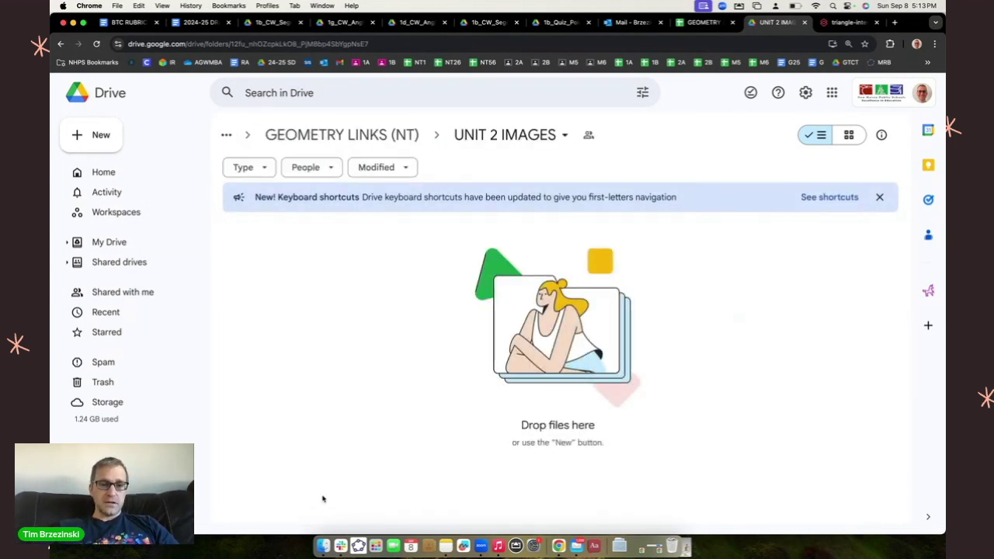
pyautogui.click(323, 547)
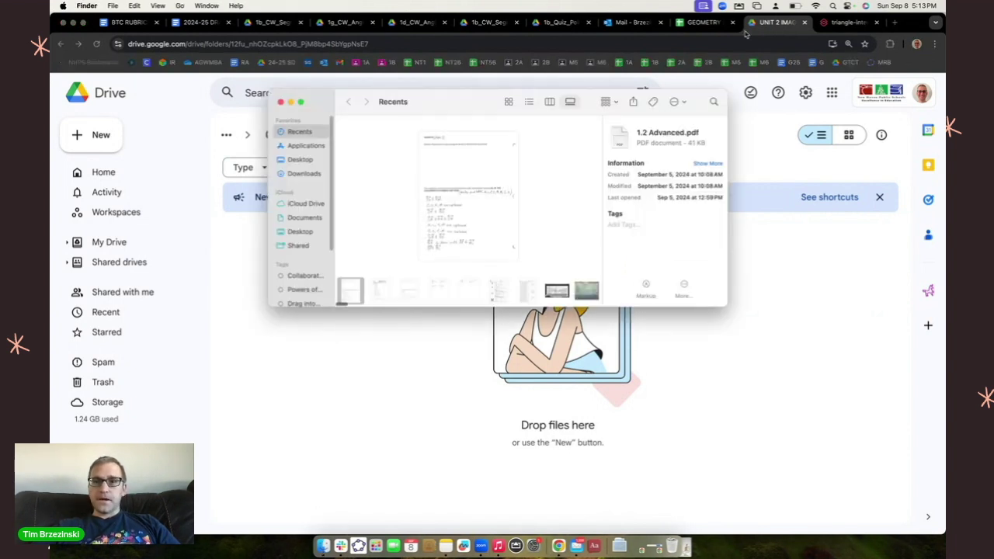
pyautogui.click(296, 160)
pyautogui.moveTo(725, 306); pyautogui.dragTo(798, 412)
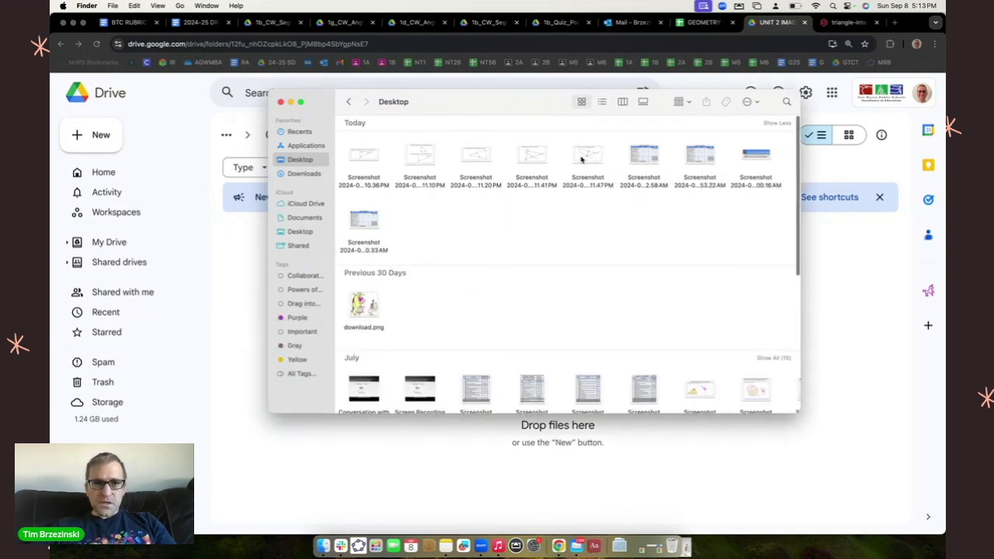
pyautogui.doubleClick(363, 157)
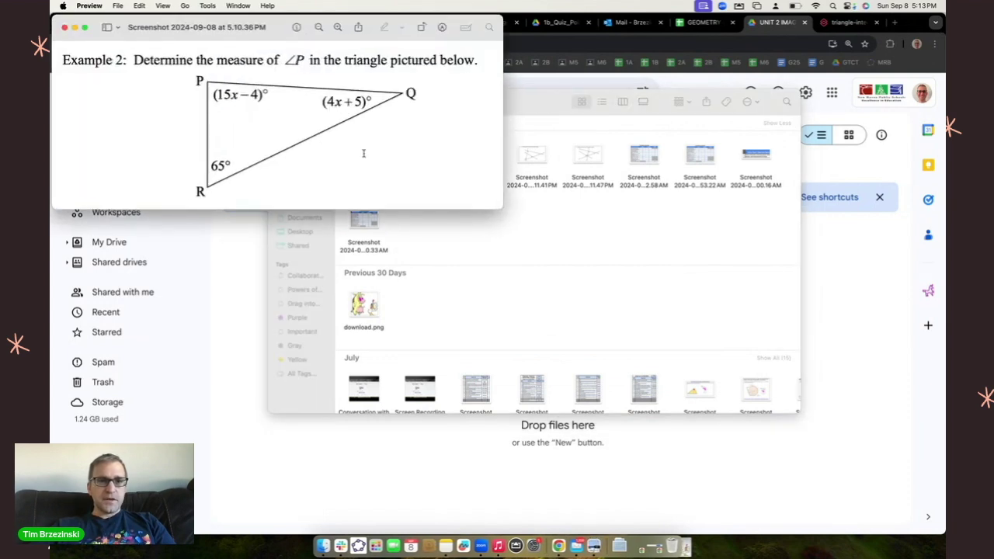
pyautogui.click(64, 28)
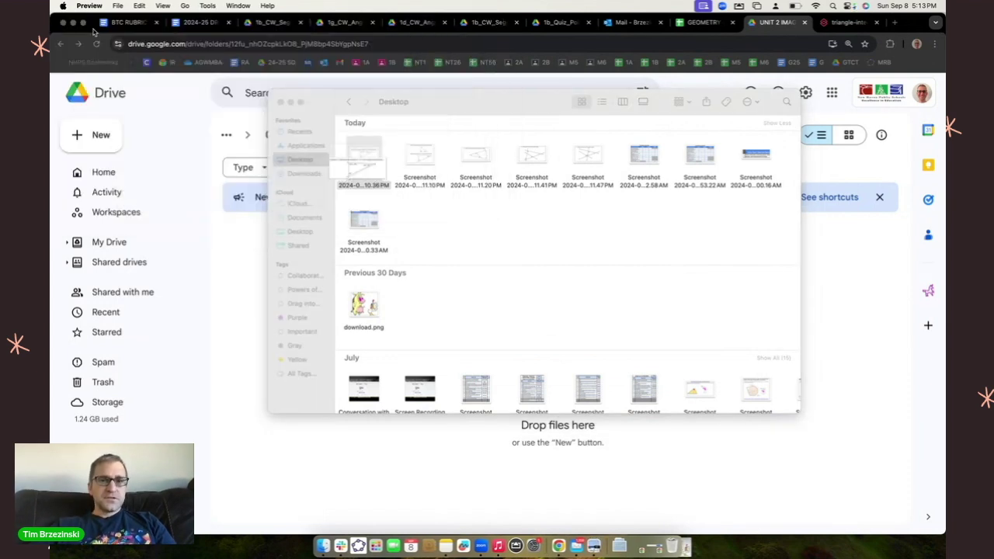
pyautogui.rightClick(365, 182)
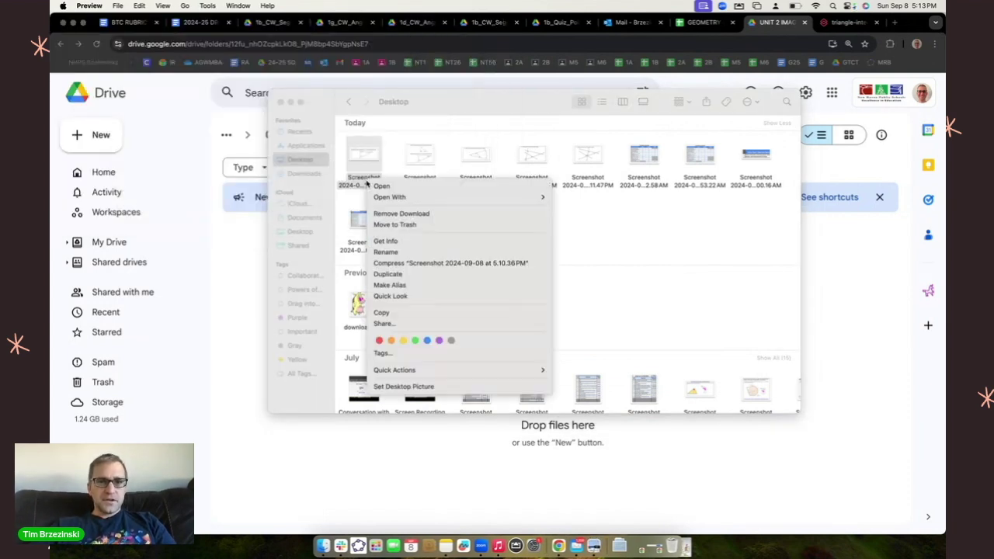
# Rename the first screenshot to '1.1 INTERMEDIATE'.
pyautogui.click(386, 253)
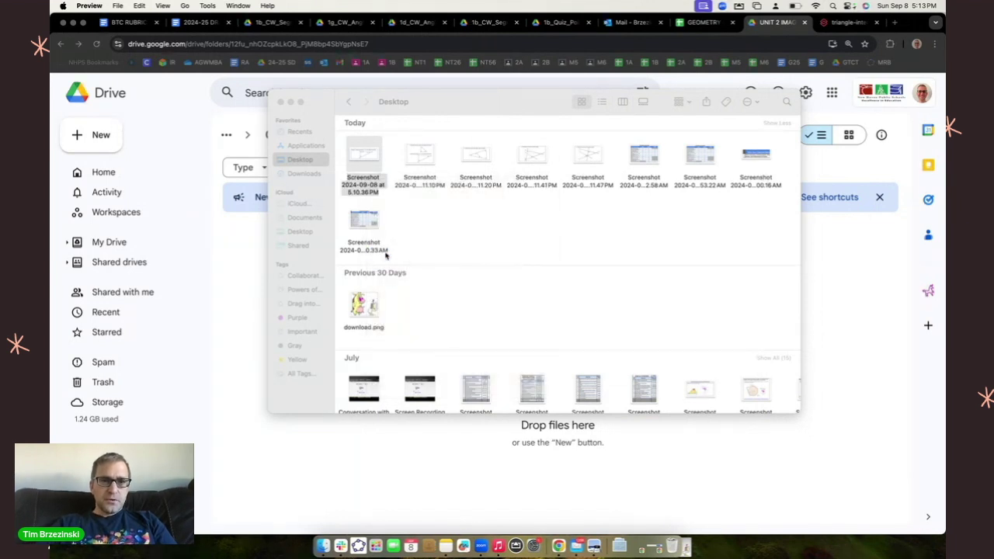
pyautogui.click(361, 190)
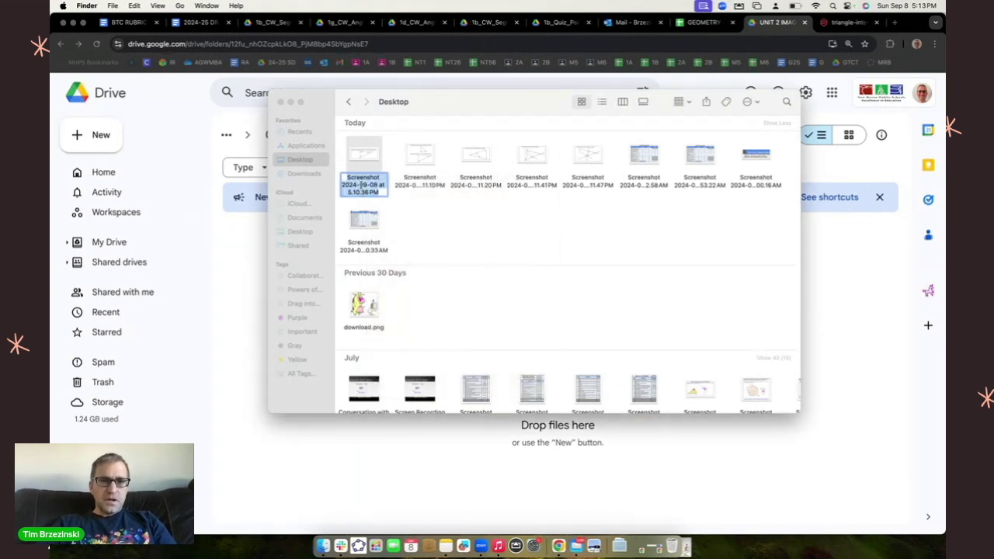
pyautogui.write('1.1 INTERME')
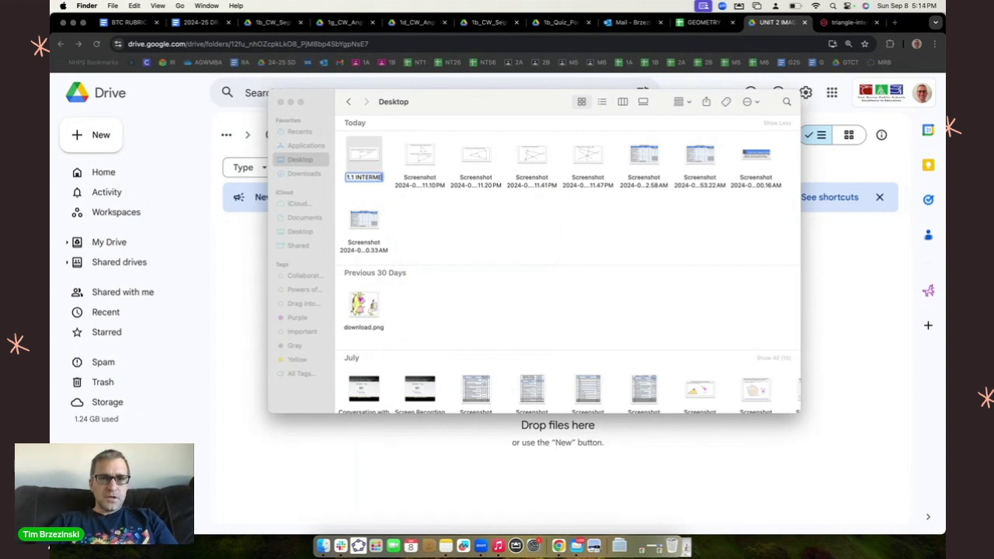
pyautogui.write('DIATE')
pyautogui.press('Return')
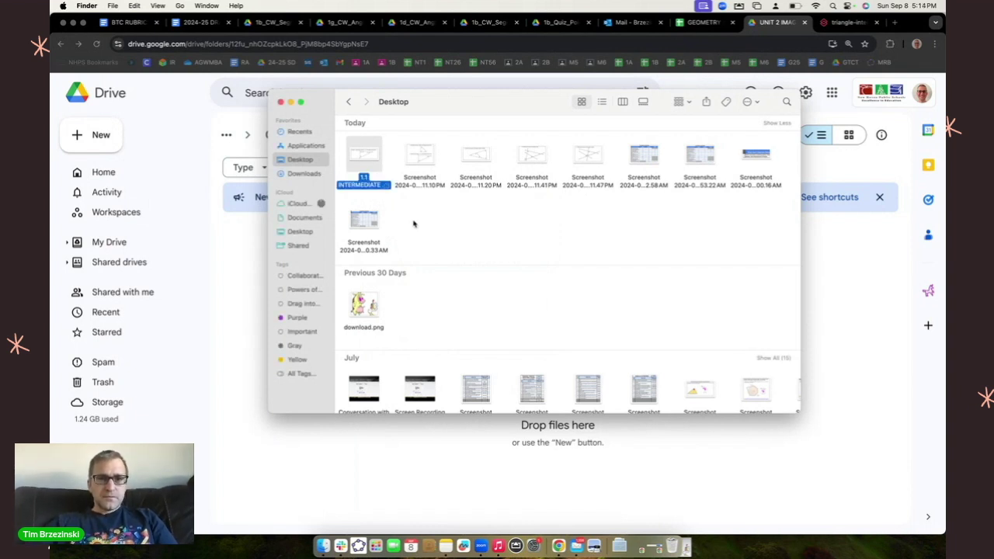
# Preview the 11.10 PM screenshot and rename it '1.1 Basic'.
pyautogui.click(422, 159)
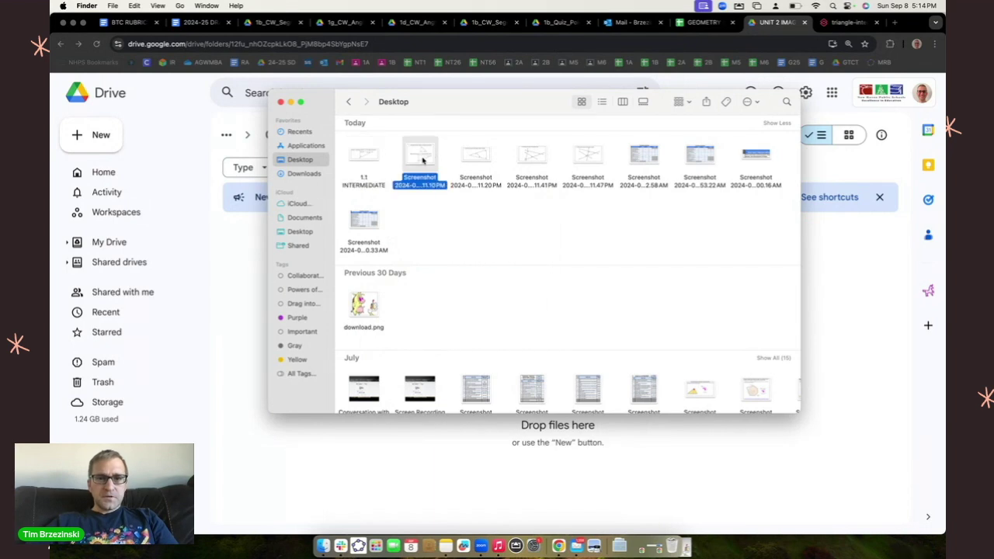
pyautogui.doubleClick(422, 160)
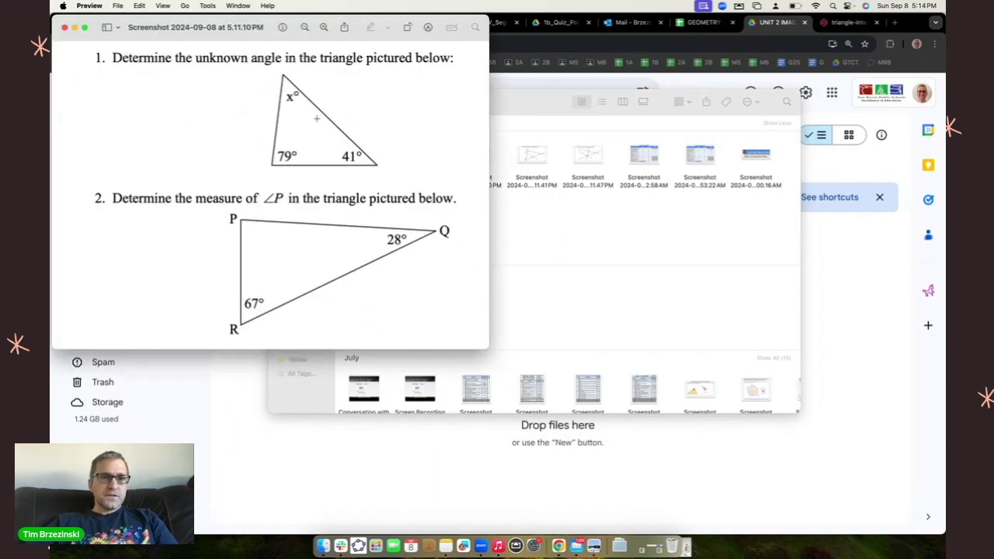
pyautogui.click(65, 27)
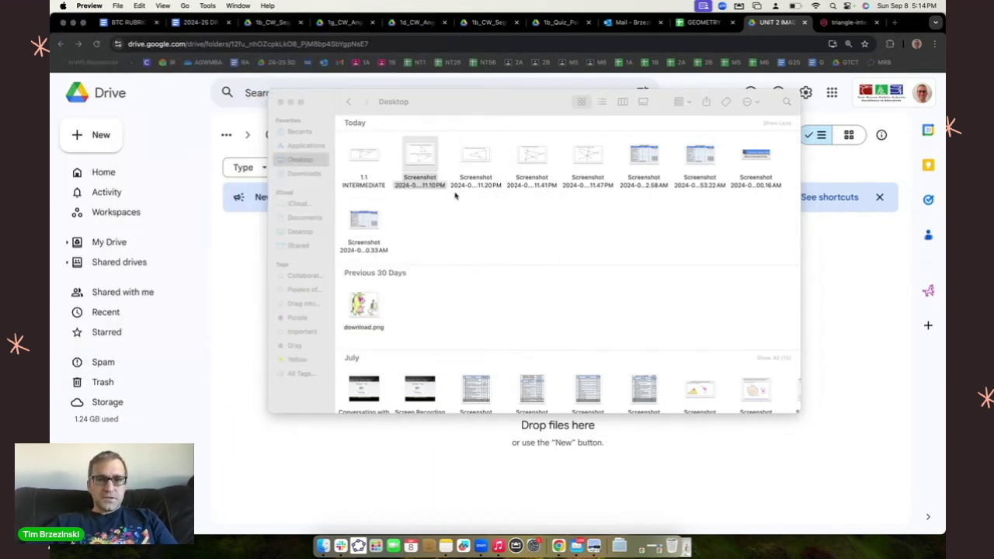
pyautogui.click(426, 185)
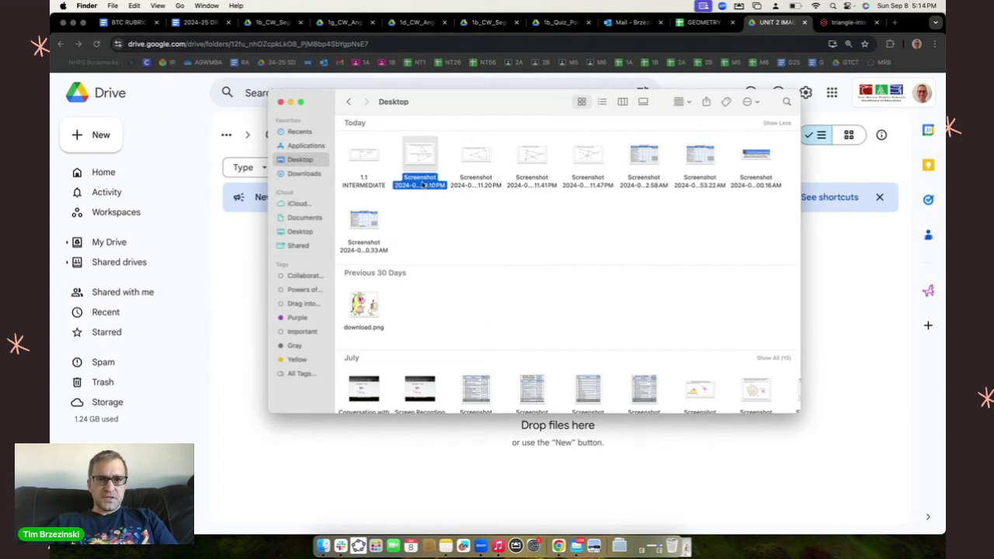
pyautogui.write('1.1 Ba')
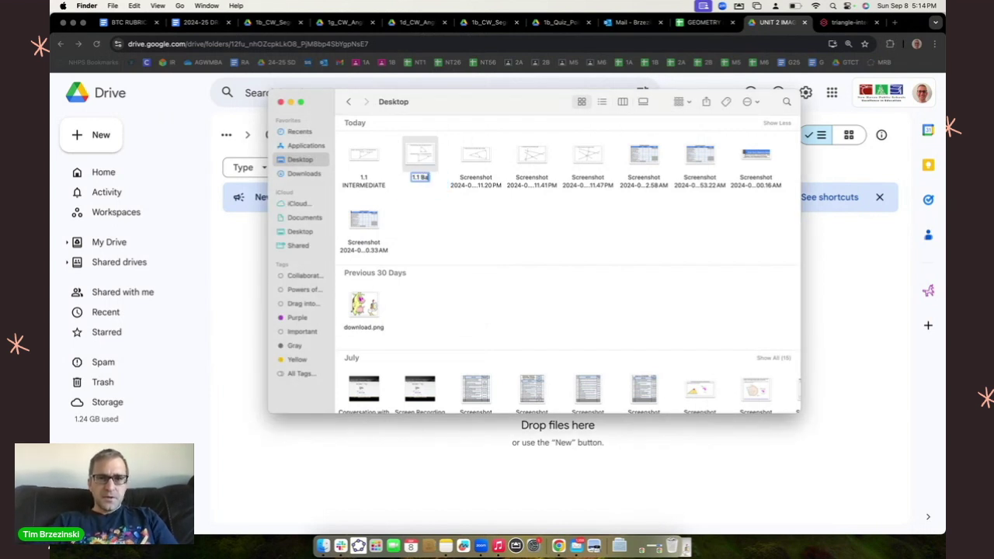
pyautogui.write('sic')
pyautogui.click(475, 247)
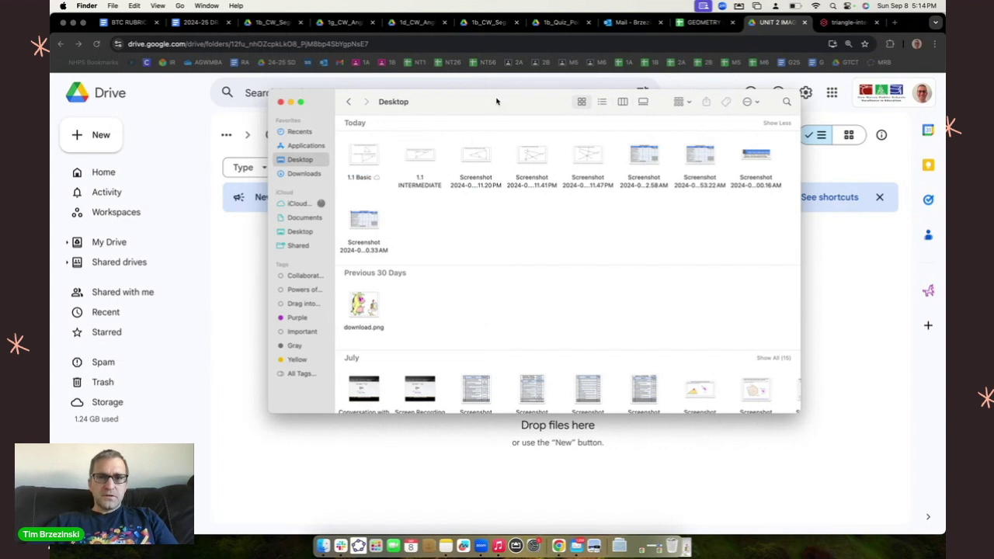
# Preview the problem 10 and 11 screenshots and rename the newest one '1.1 Intermediate (2)'.
pyautogui.doubleClick(590, 157)
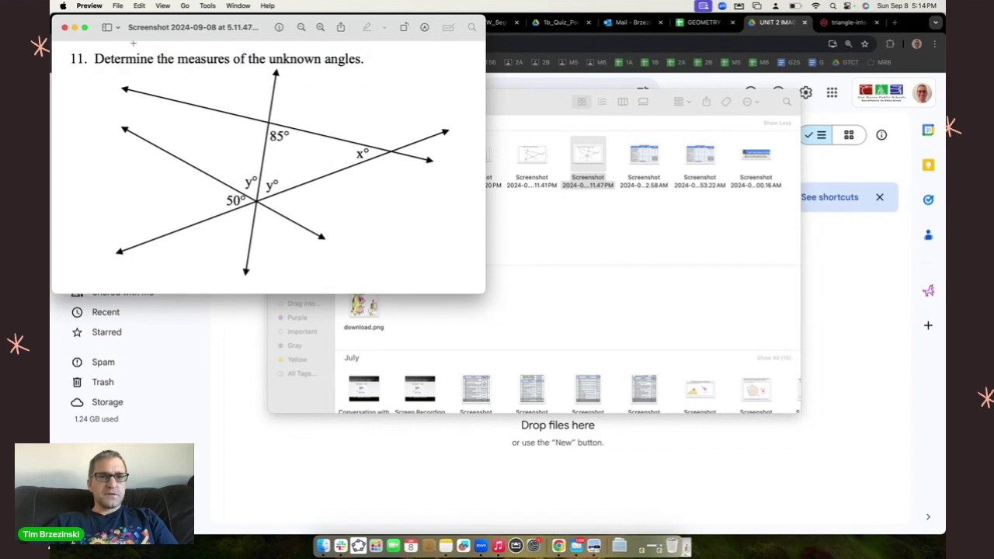
pyautogui.click(64, 28)
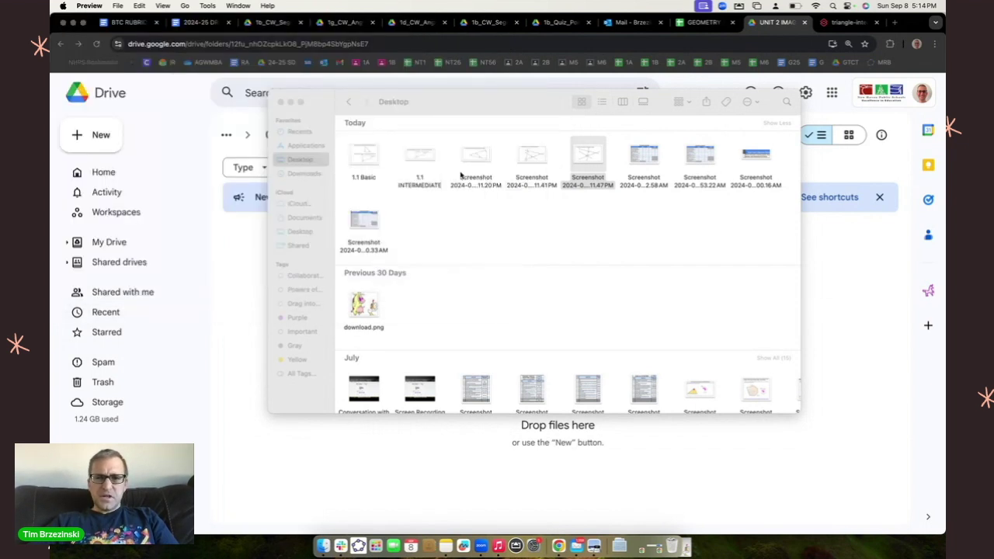
pyautogui.doubleClick(532, 155)
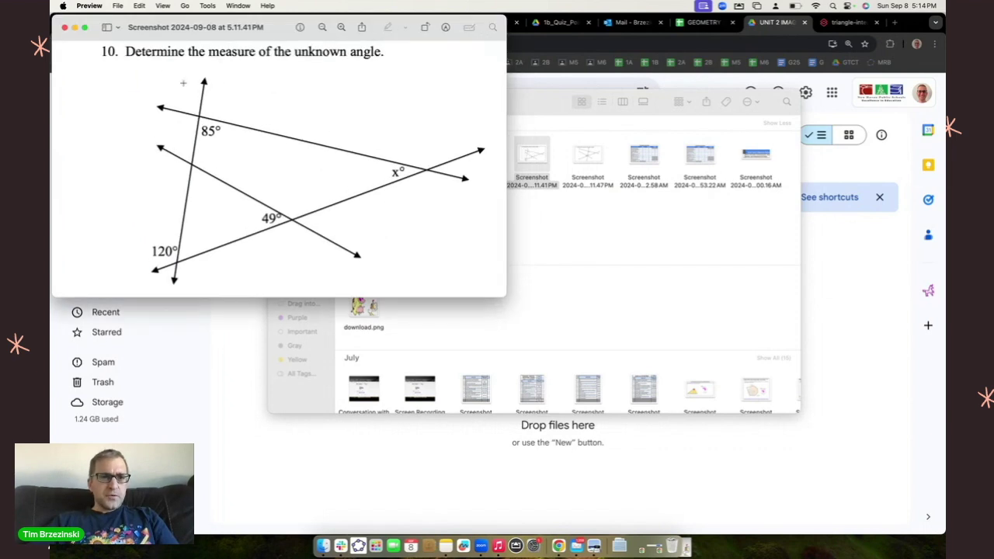
pyautogui.click(64, 28)
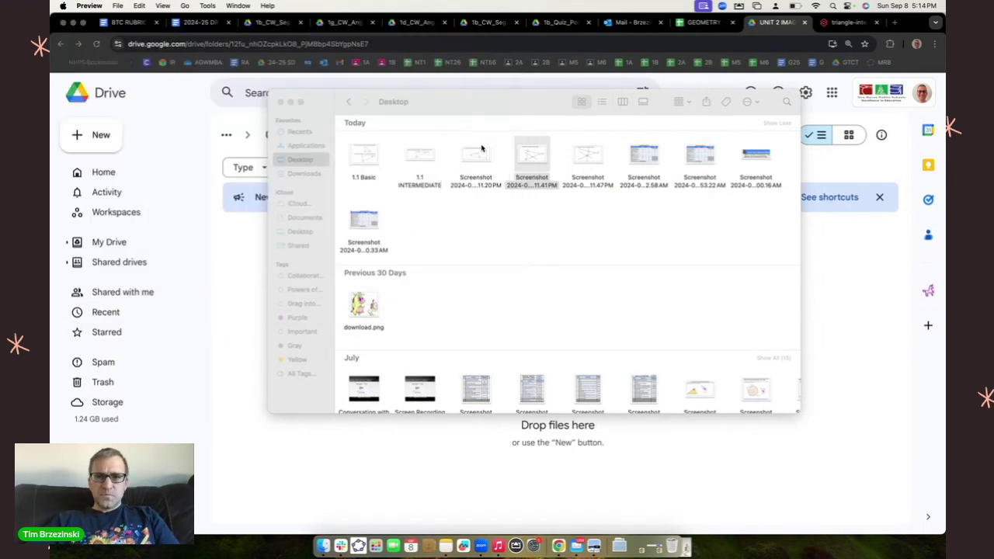
pyautogui.click(587, 182)
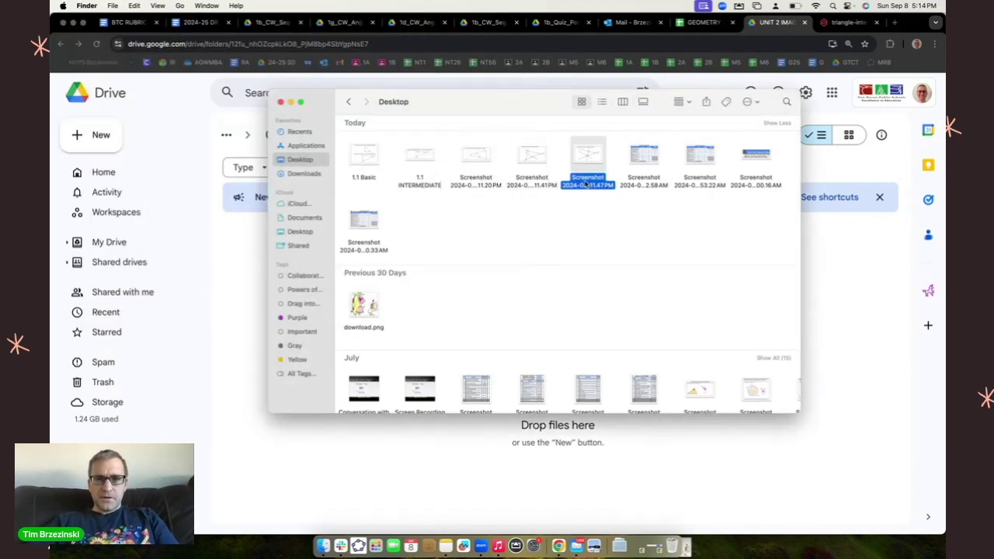
pyautogui.click(588, 179)
pyautogui.write('1.1 In')
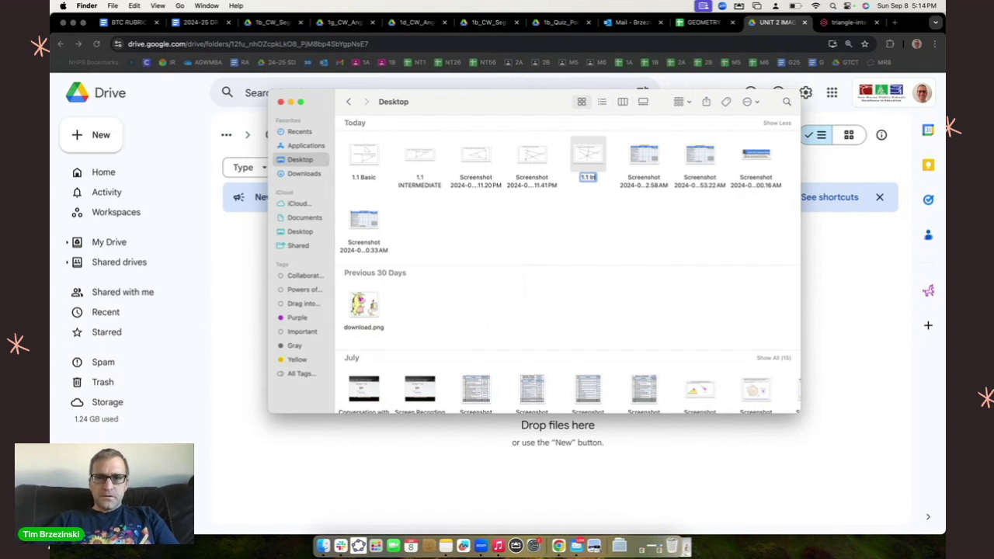
pyautogui.write('termediate (')
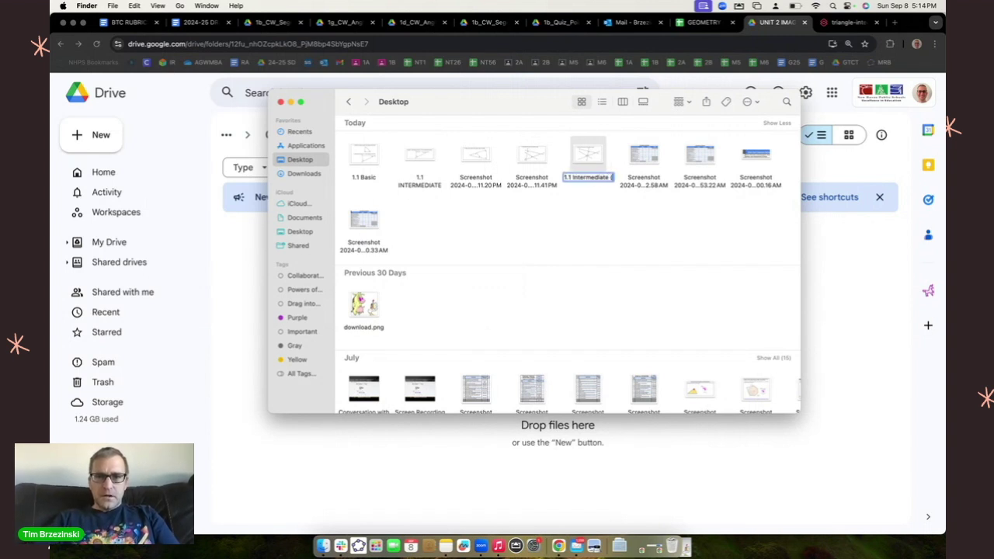
pyautogui.write('2)')
pyautogui.press('Return')
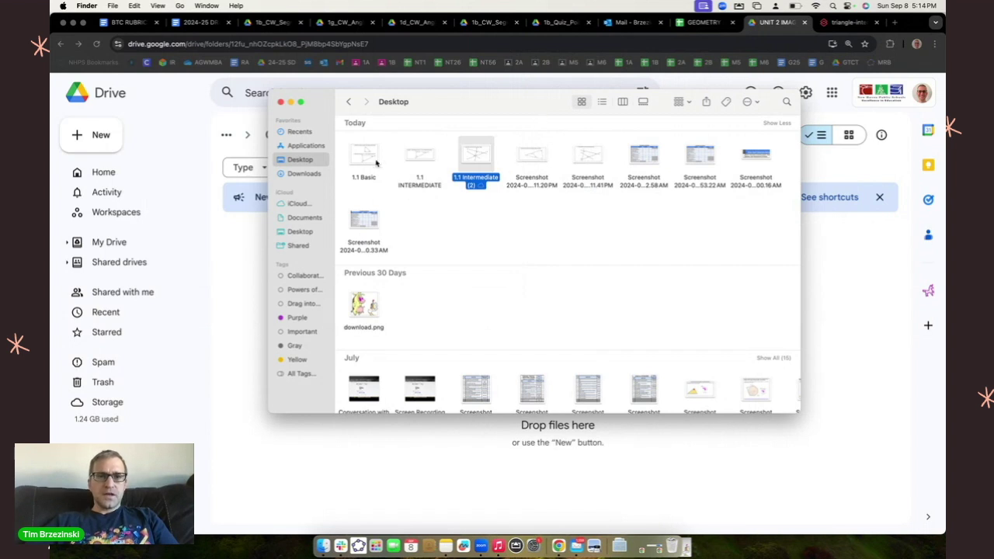
# Drag the three 1.1 screenshots from Finder into UNIT 2 IMAGES, then preview 1.1 Basic.png.
pyautogui.moveTo(473, 101); pyautogui.dragTo(650, 101)
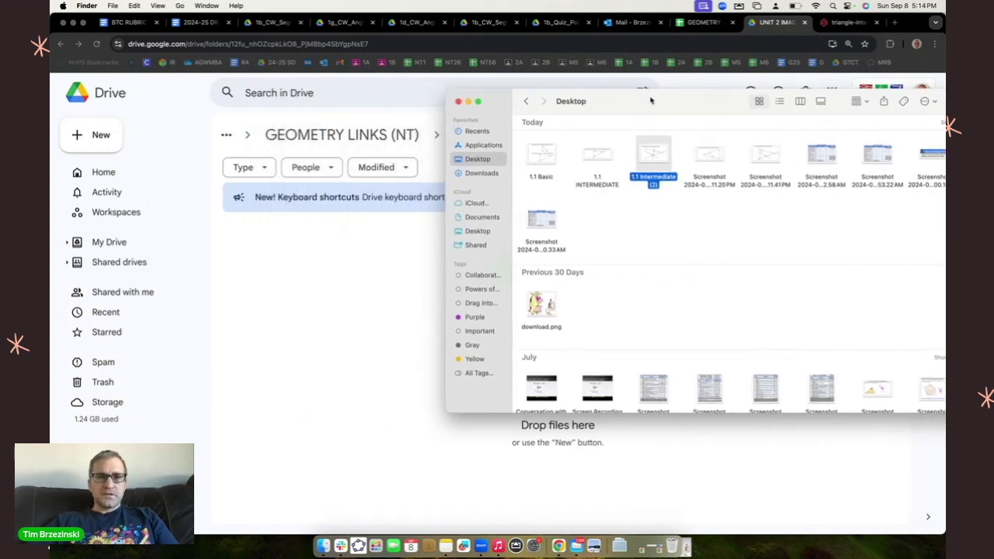
pyautogui.click(540, 163)
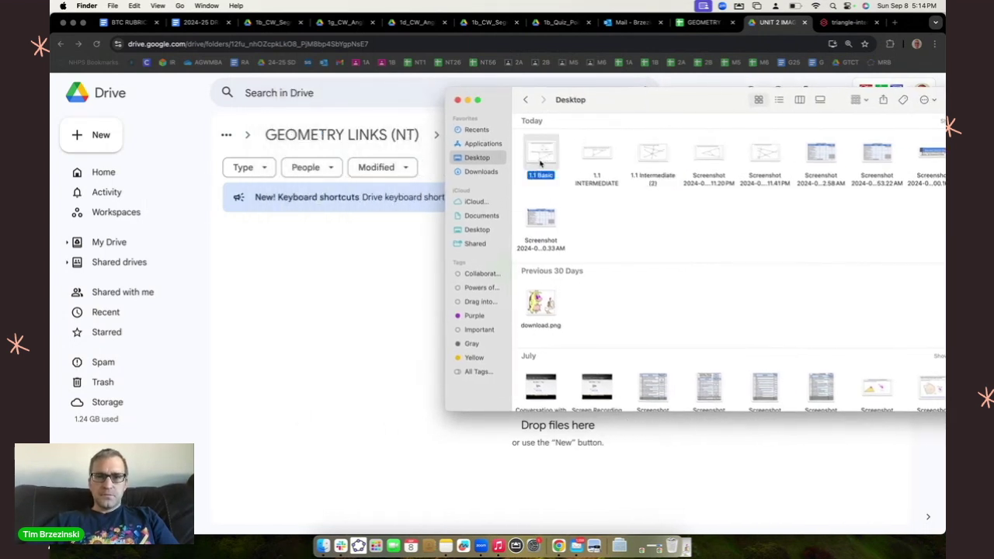
pyautogui.keyDown('super'); pyautogui.click(599, 160); pyautogui.keyUp('super')
pyautogui.keyDown('super'); pyautogui.click(642, 161); pyautogui.keyUp('super')
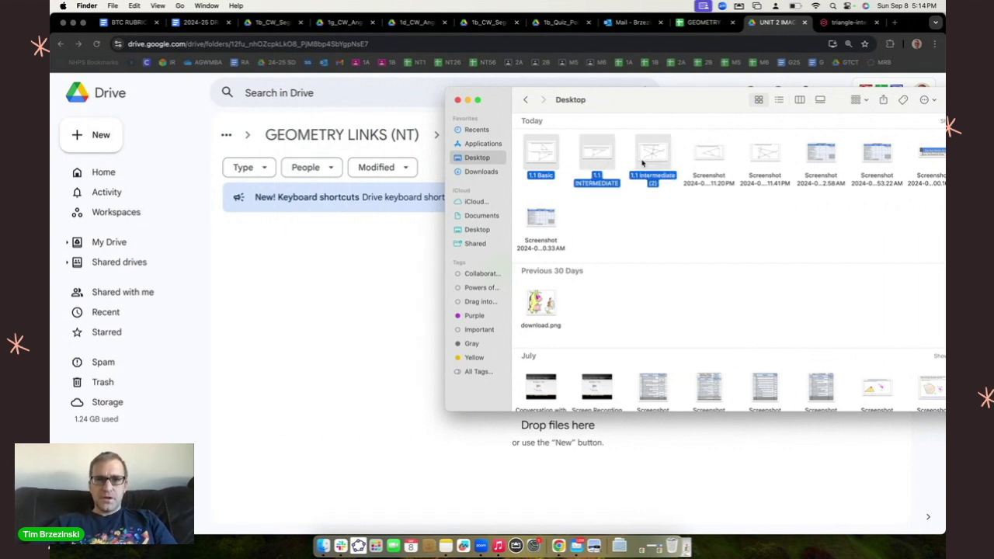
pyautogui.moveTo(656, 158); pyautogui.dragTo(323, 277)
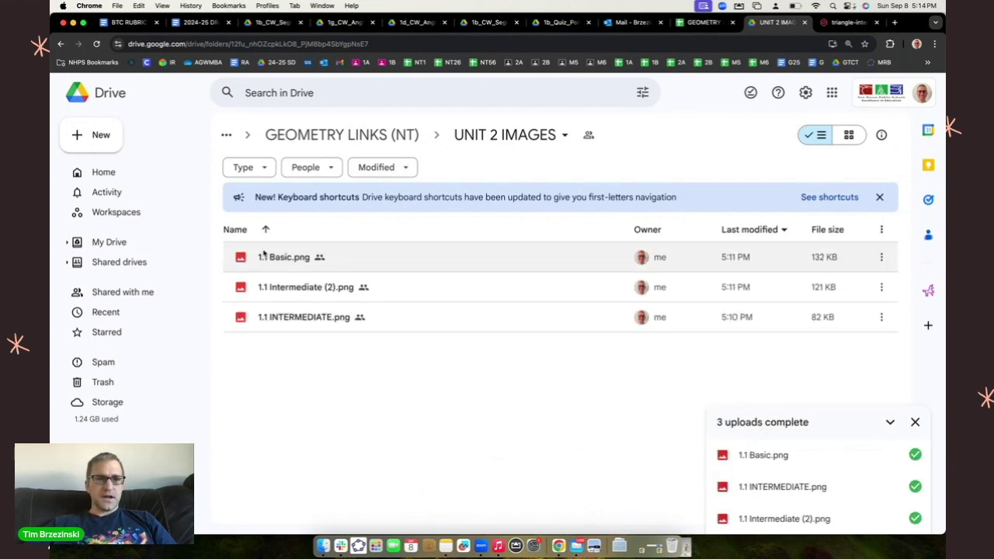
pyautogui.doubleClick(297, 261)
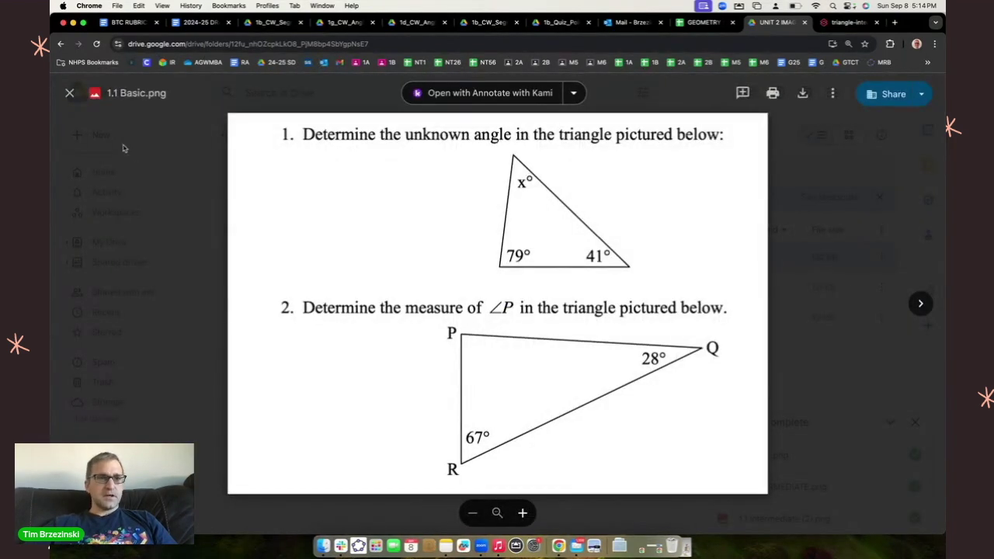
# Close the 1.1 Basic.png preview and copy that image's Drive share link.
pyautogui.click(70, 92)
pyautogui.click(380, 366)
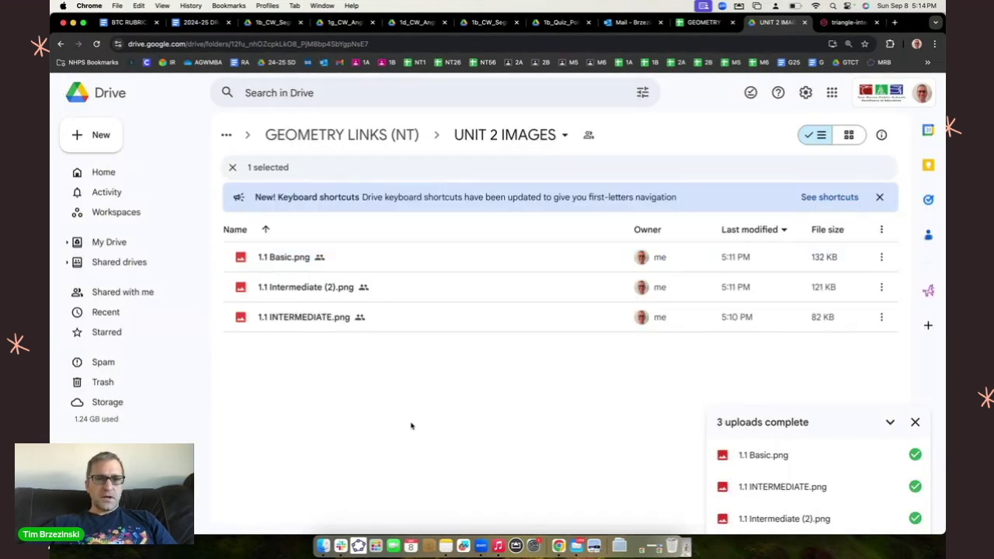
pyautogui.rightClick(419, 260)
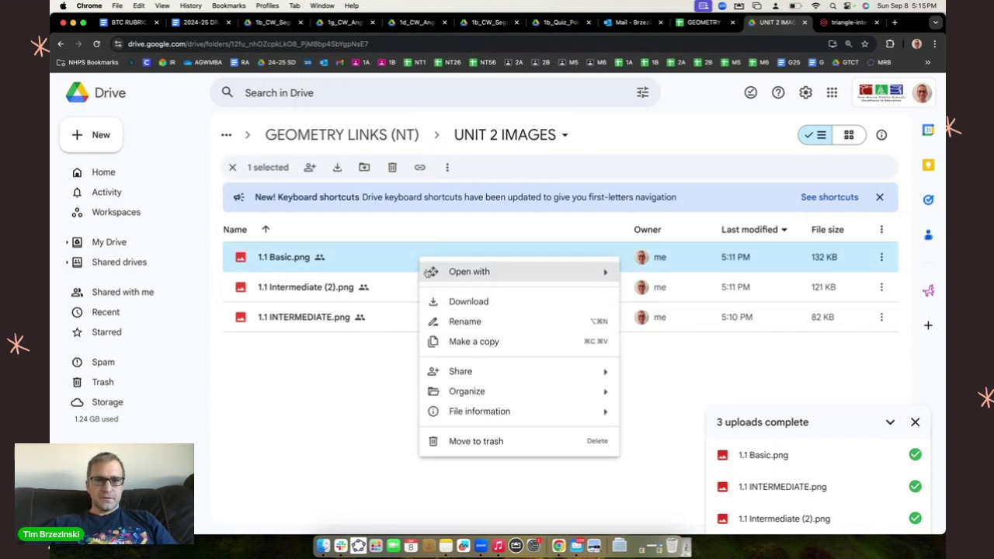
pyautogui.moveTo(457, 374)
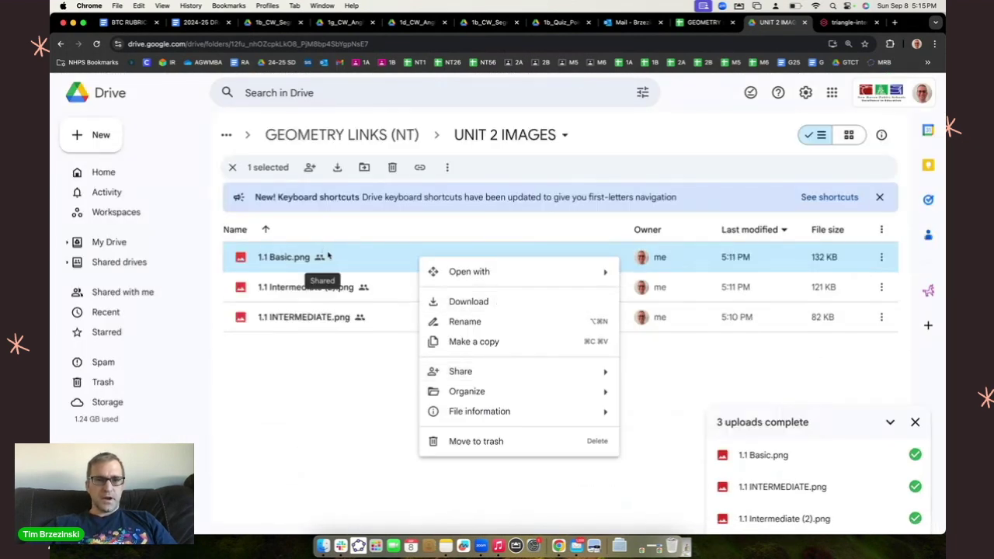
pyautogui.moveTo(628, 365)
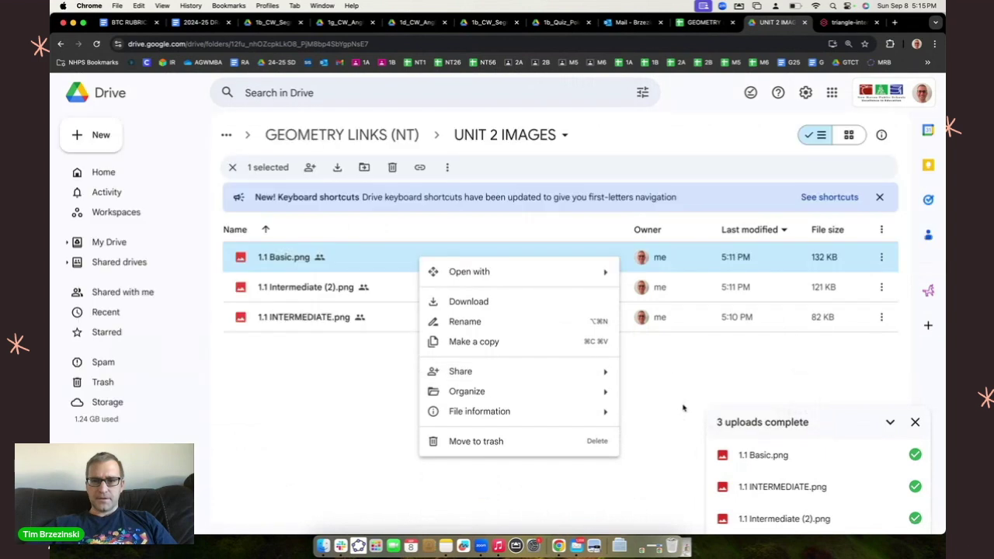
pyautogui.moveTo(572, 372)
pyautogui.click(677, 398)
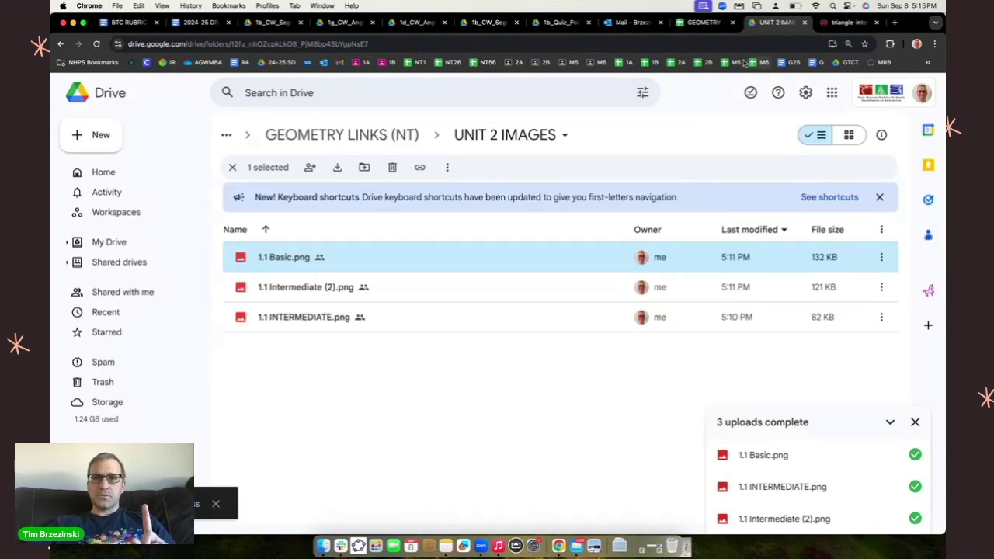
# On the GEOMETRY sheet, enter 'Link' in C3 and hyperlink it to the 1.1 Basic.png Drive link.
pyautogui.click(710, 23)
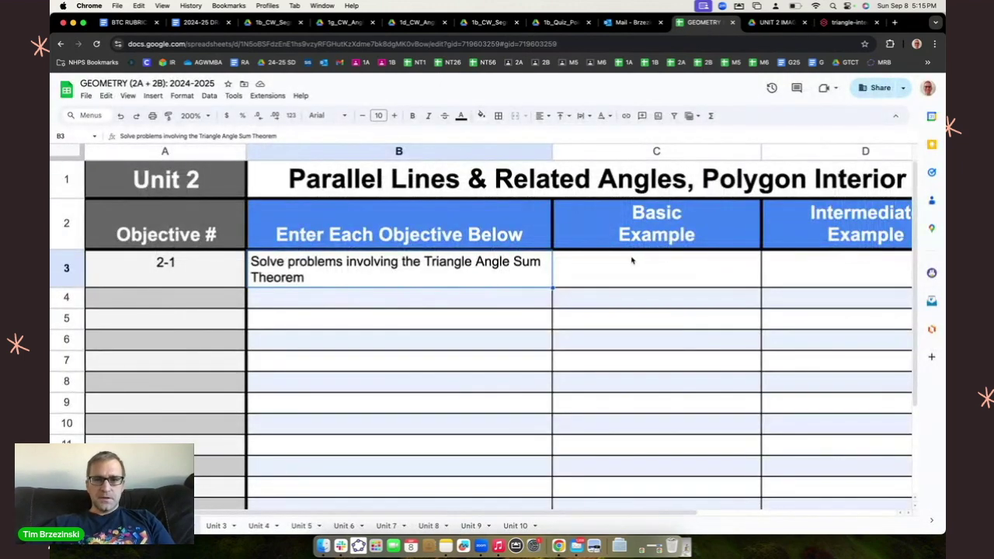
pyautogui.click(653, 278)
pyautogui.write('Link')
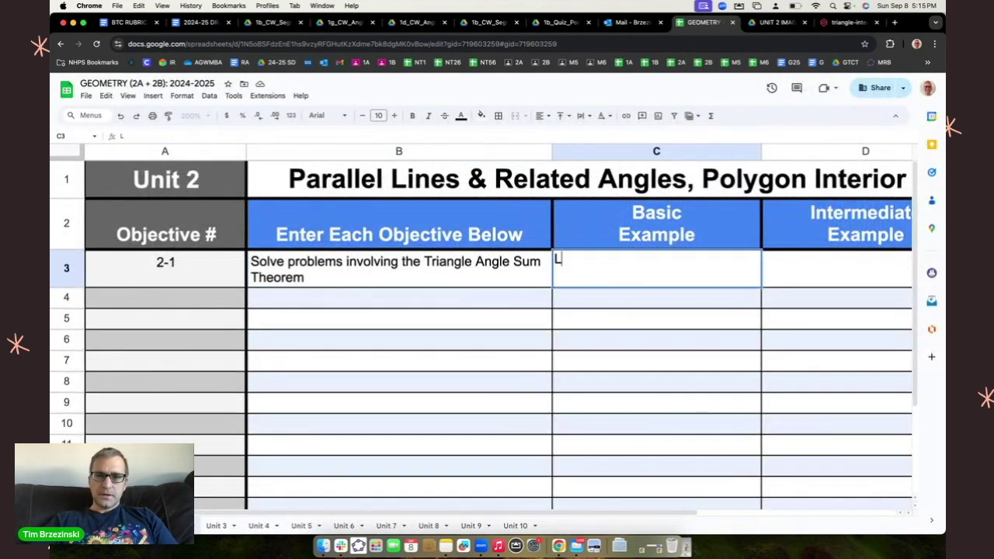
pyautogui.press('Return')
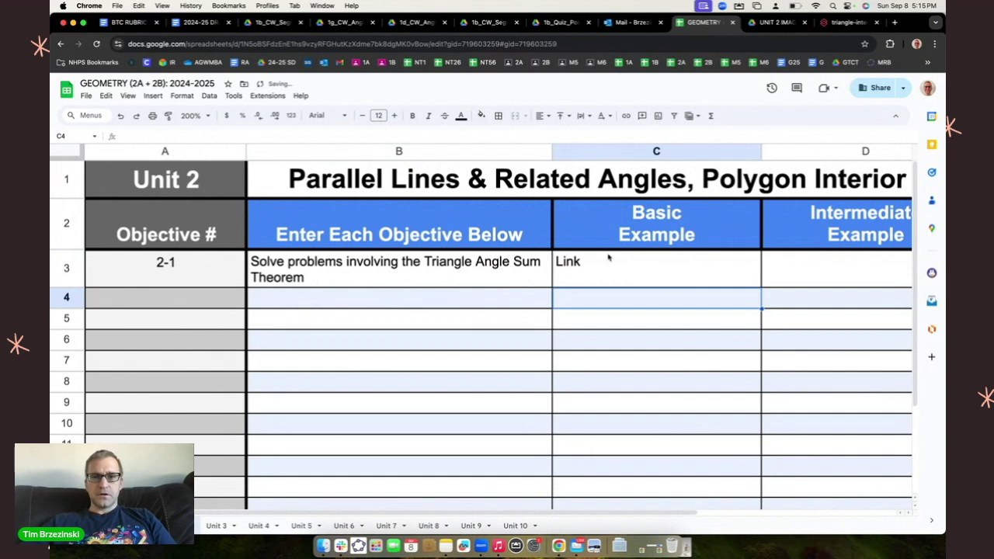
pyautogui.click(569, 264)
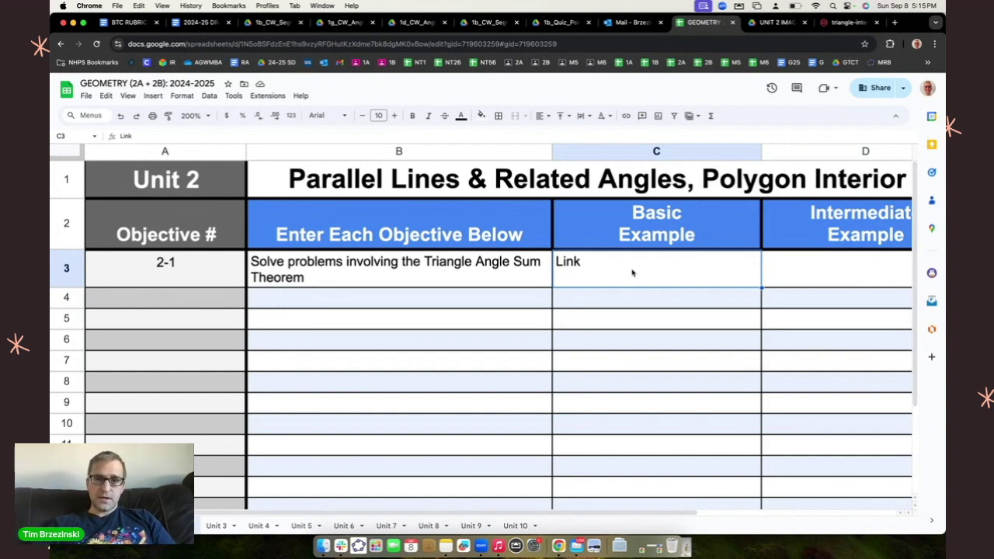
pyautogui.press('super+k')
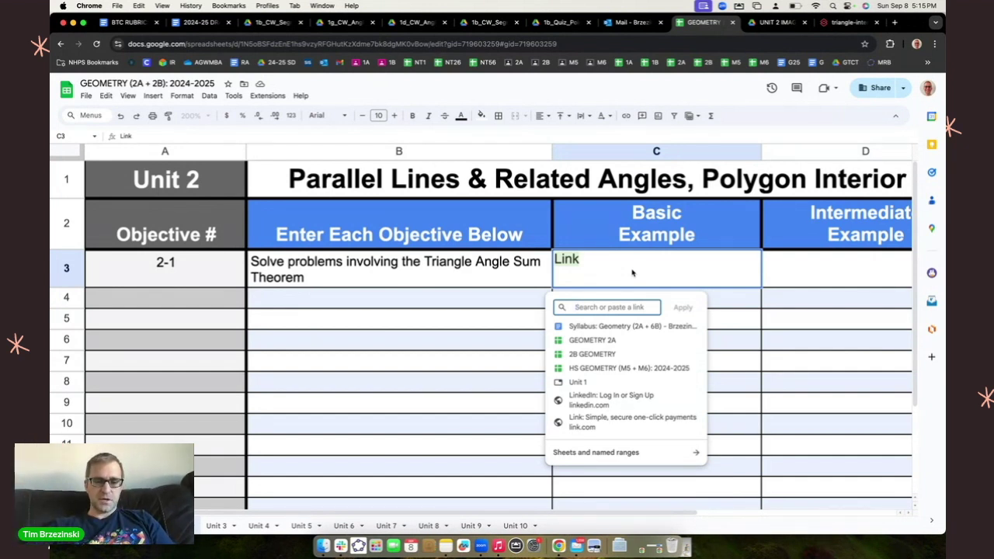
pyautogui.press('super+v')
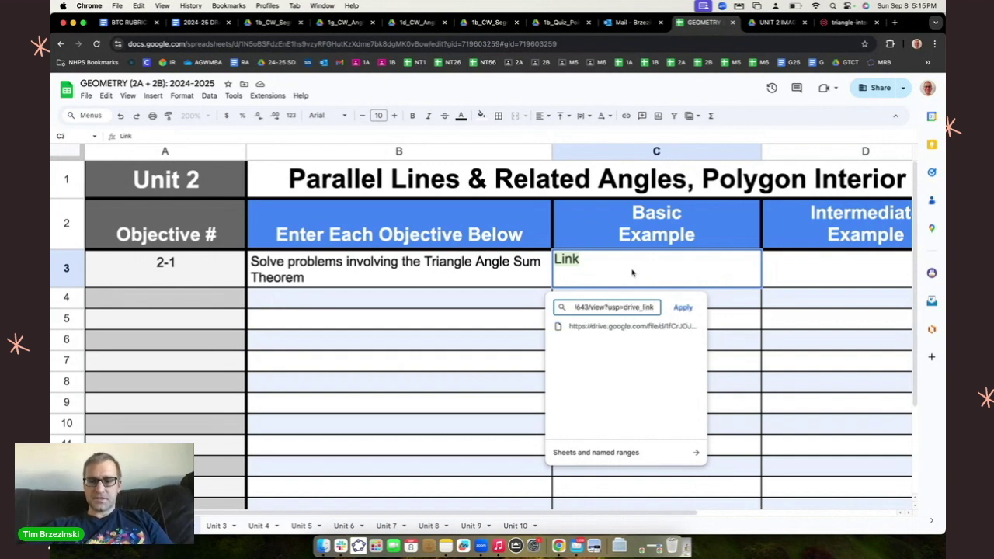
pyautogui.press('Return')
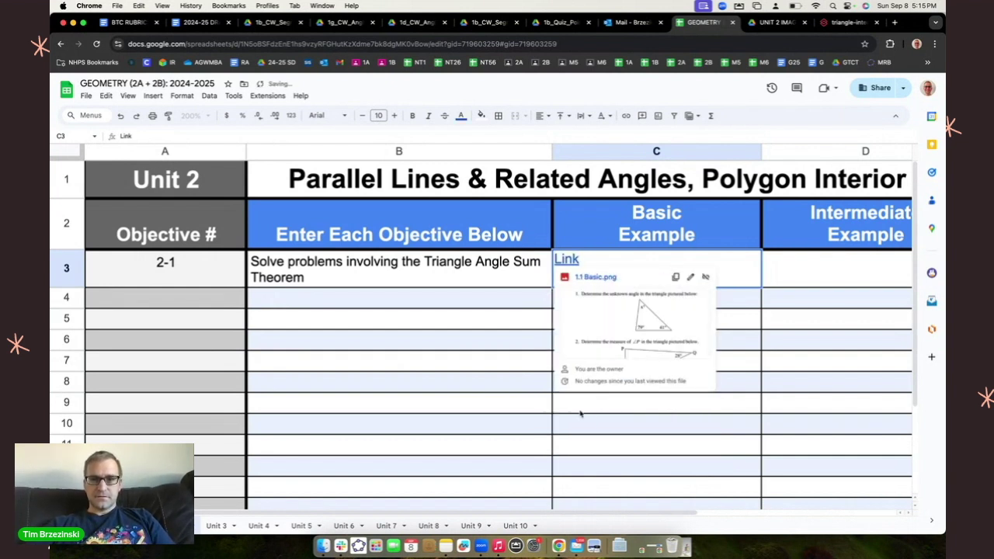
pyautogui.click(574, 436)
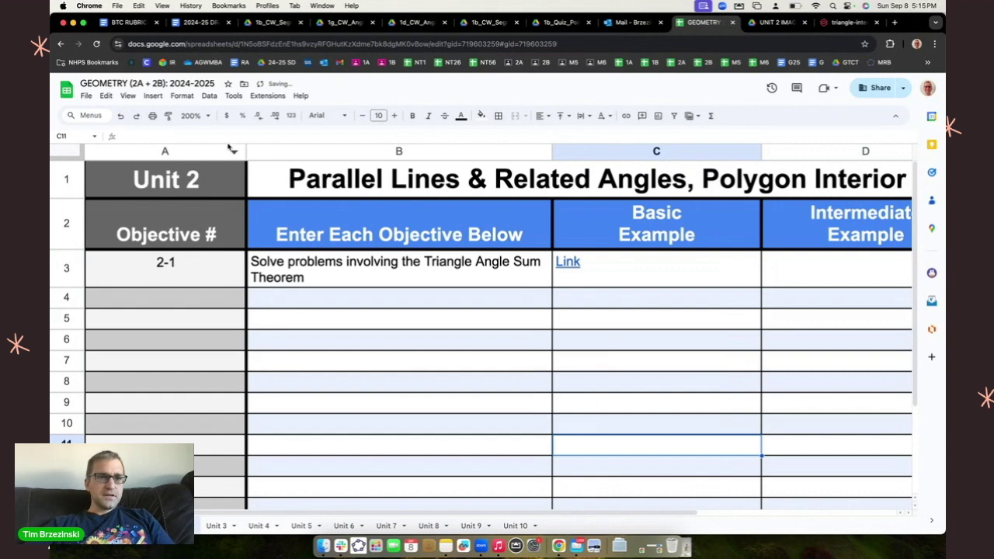
# Zoom to 125%, center C3:E17 horizontally and vertically, and check C3's link opens 1.1 Basic.png.
pyautogui.click(192, 116)
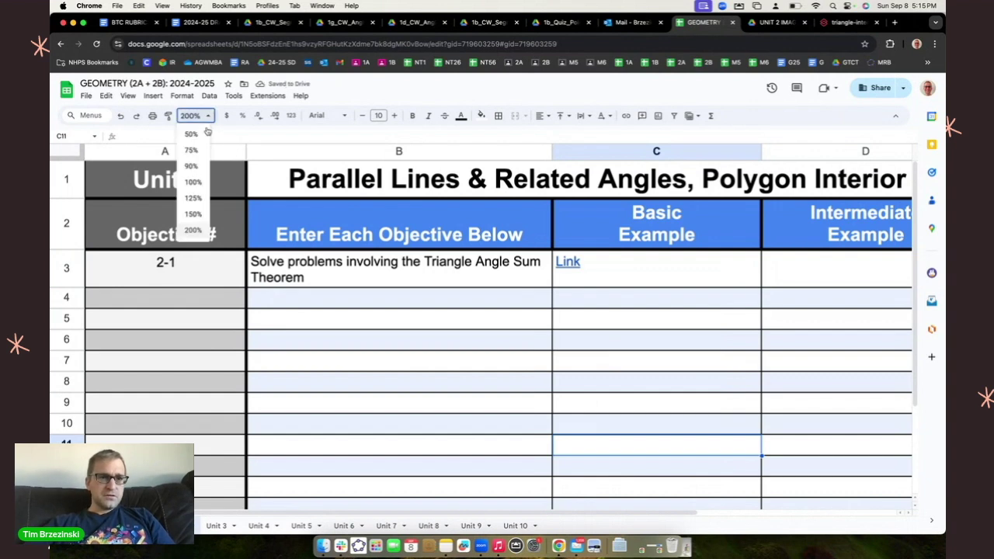
pyautogui.click(194, 198)
pyautogui.moveTo(398, 224); pyautogui.dragTo(711, 416)
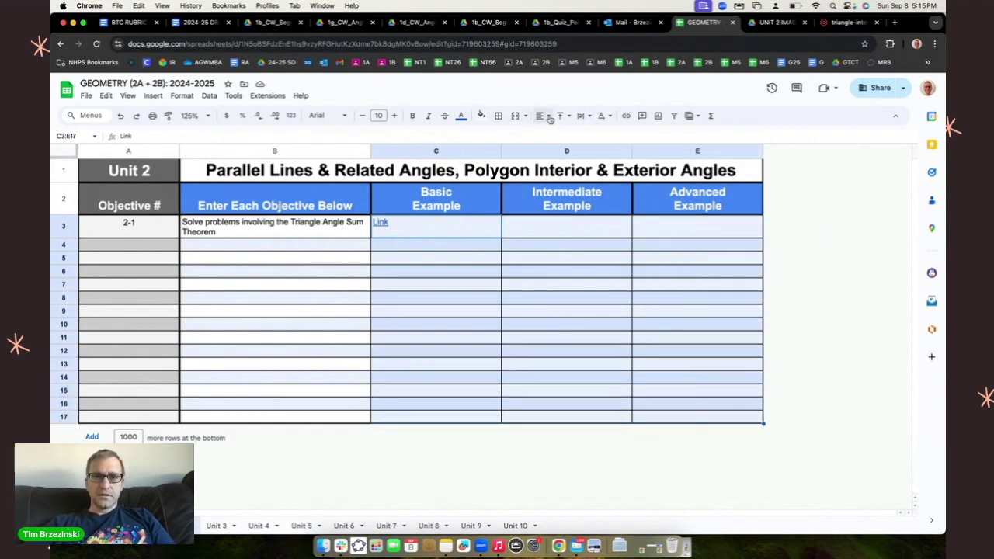
pyautogui.click(549, 118)
pyautogui.click(559, 137)
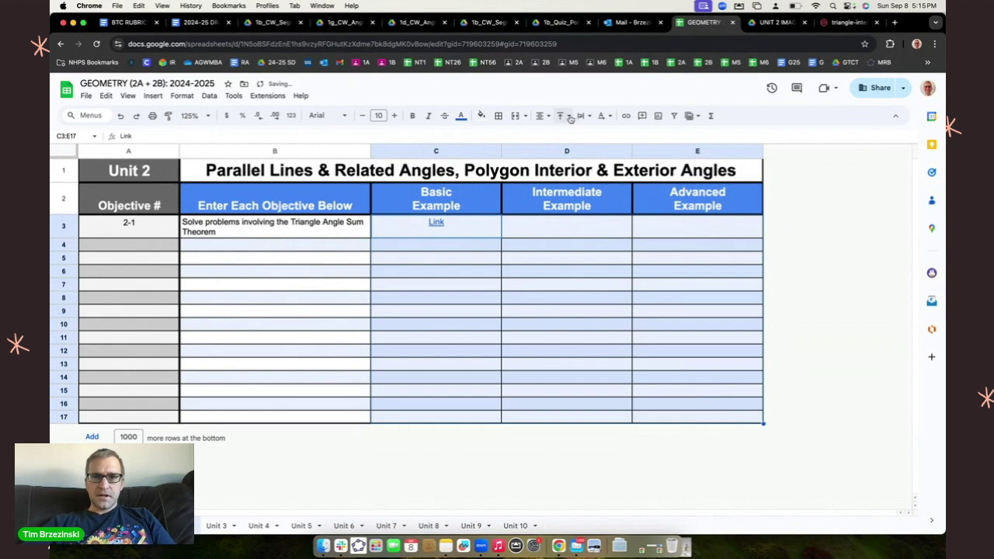
pyautogui.click(570, 118)
pyautogui.click(578, 135)
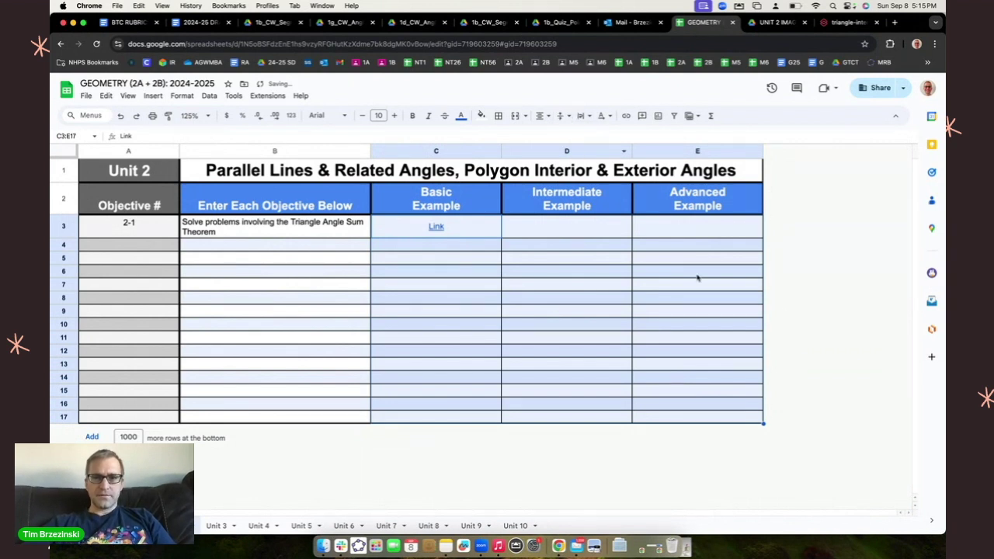
pyautogui.click(439, 226)
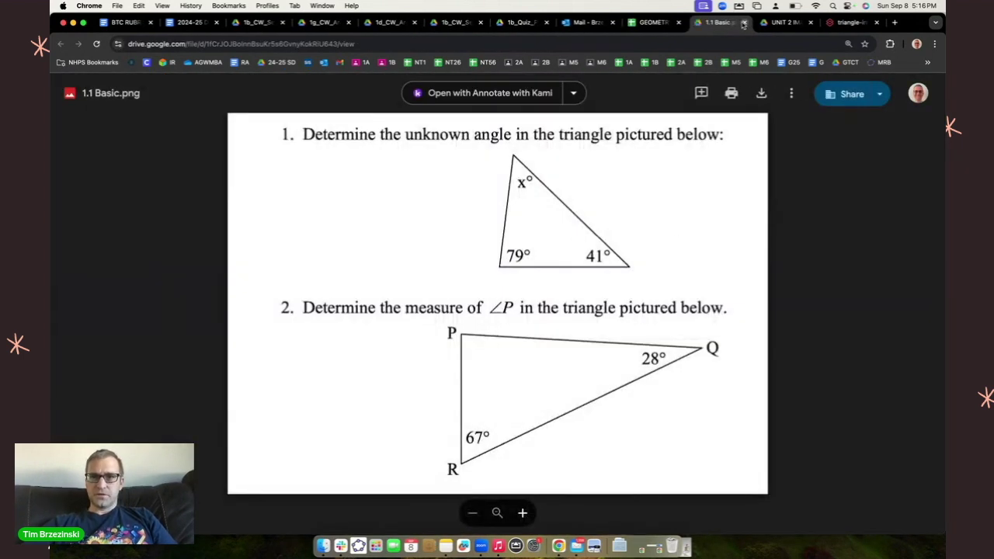
pyautogui.click(743, 23)
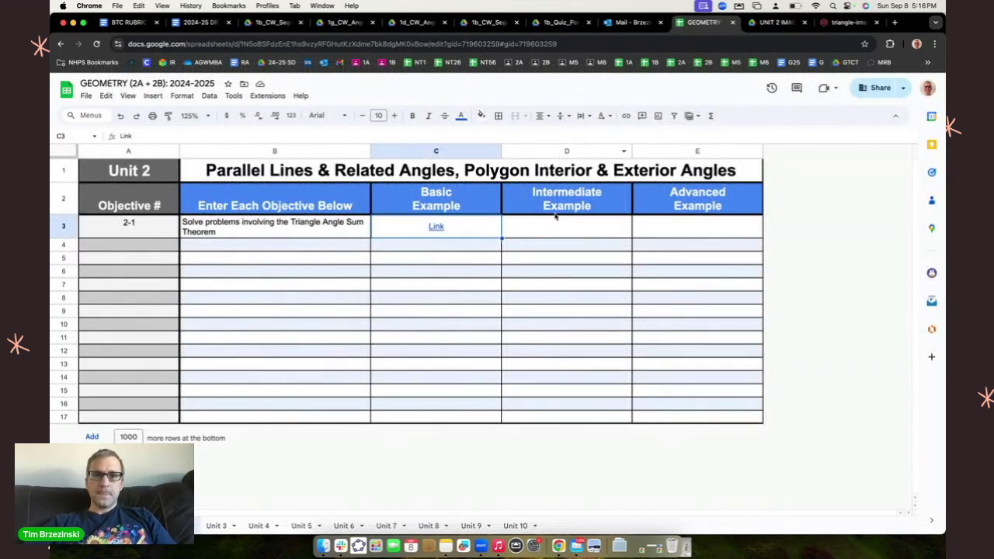
# Copy the Drive share link of 1.1 INTERMEDIATE.png.
pyautogui.click(579, 230)
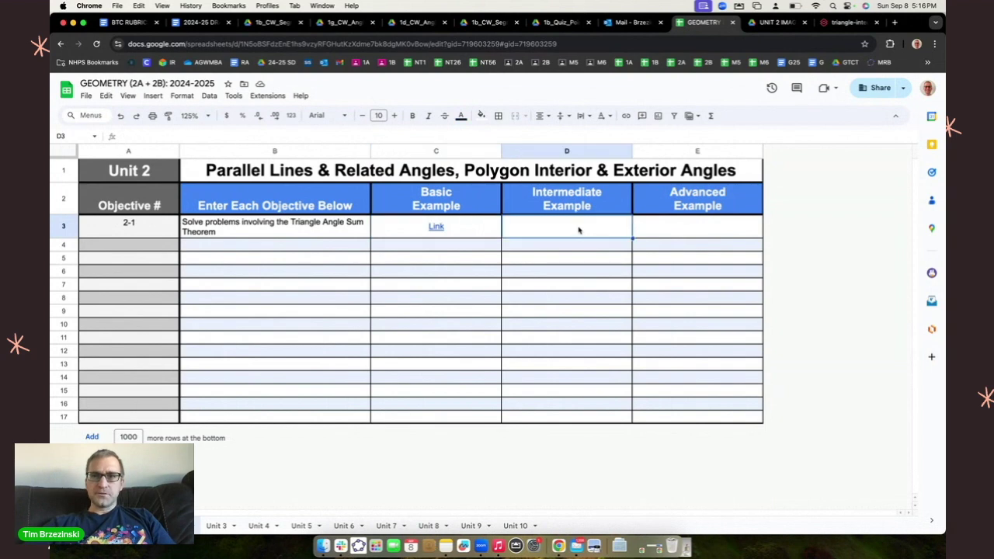
pyautogui.click(775, 23)
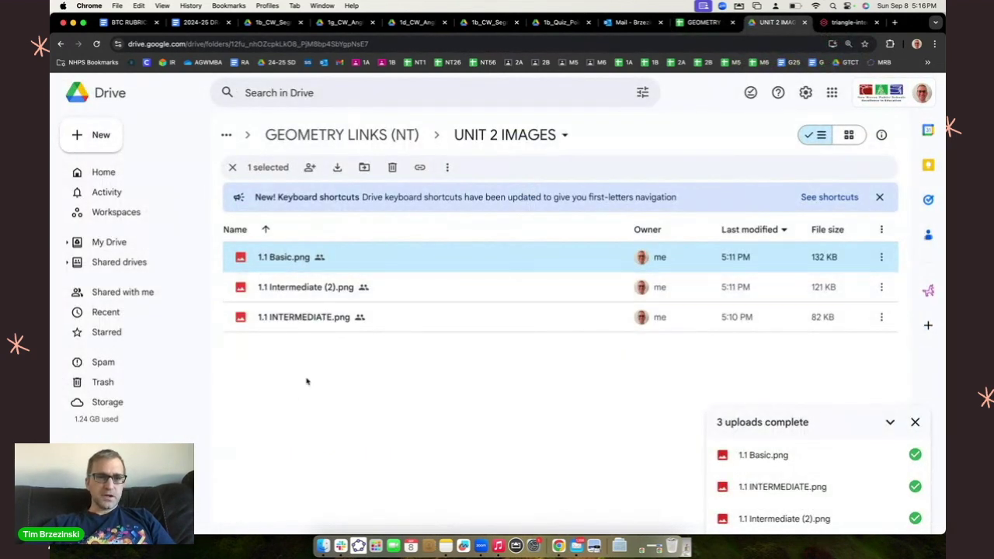
pyautogui.click(306, 381)
pyautogui.click(322, 318)
pyautogui.rightClick(325, 321)
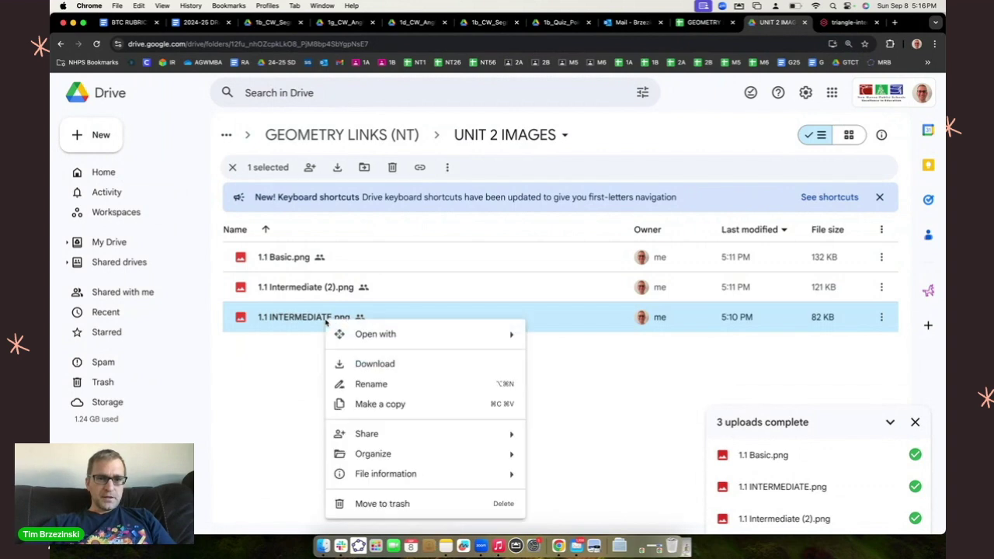
pyautogui.moveTo(380, 435)
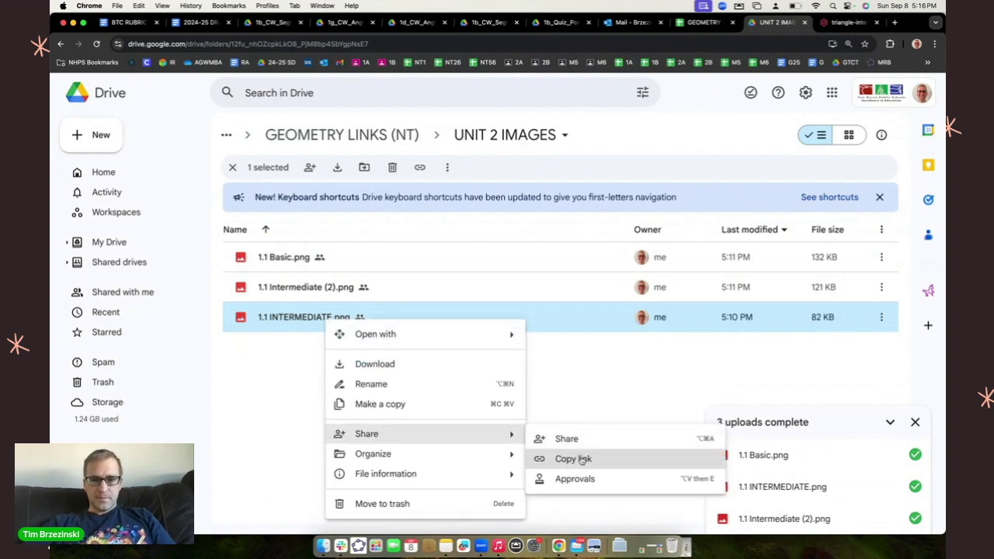
pyautogui.click(580, 459)
# Enter 'Link, Link' in D3 and zoom the sheet to 150%.
pyautogui.click(697, 22)
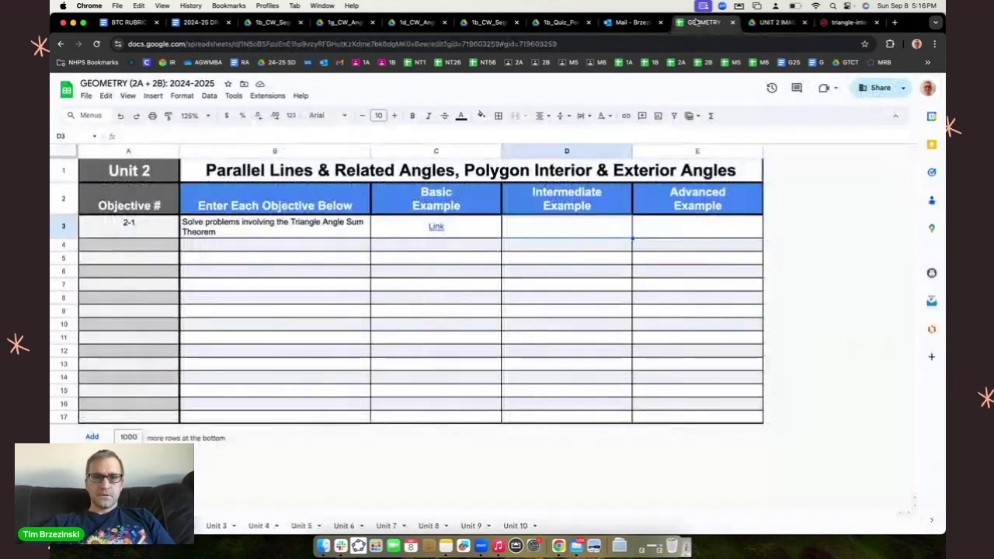
pyautogui.write('Li')
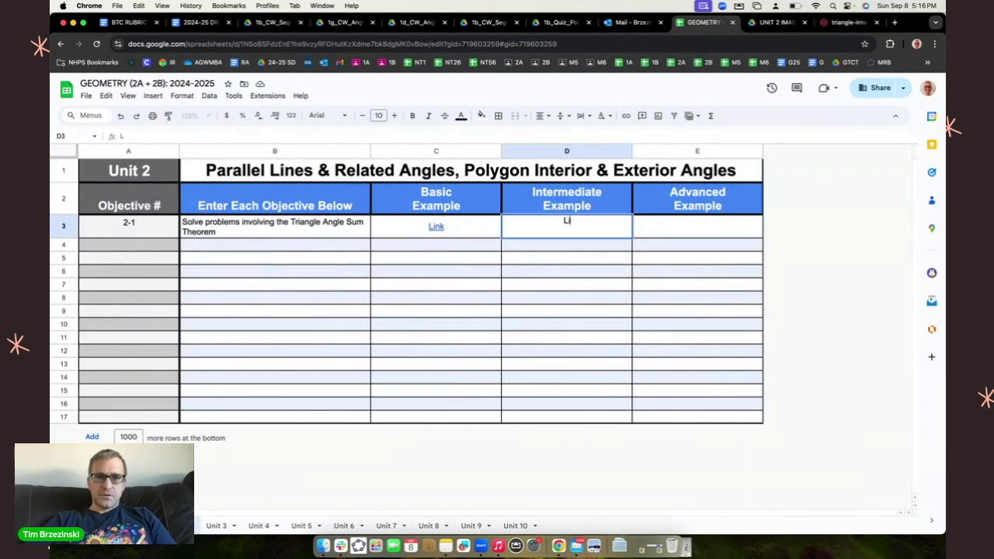
pyautogui.write('nk, Link')
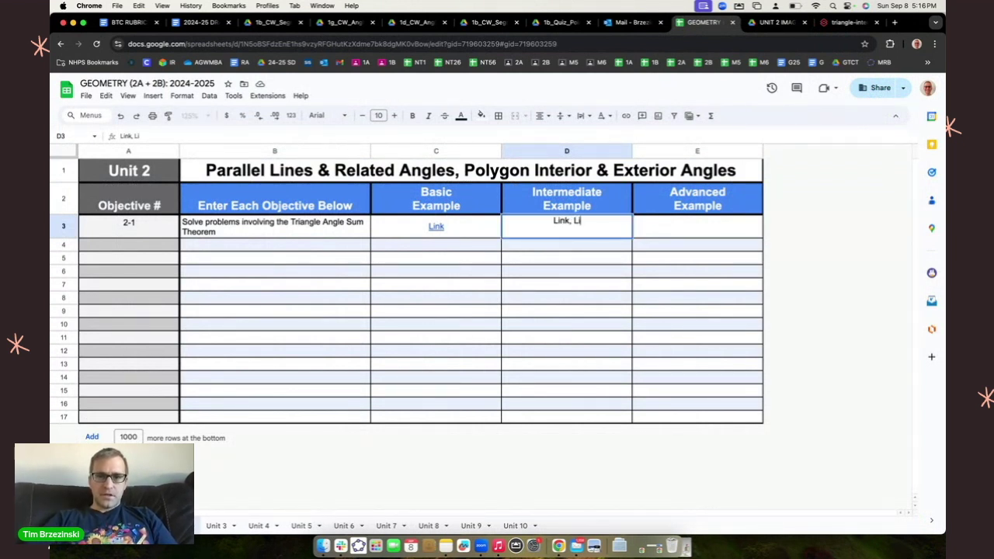
pyautogui.click(549, 286)
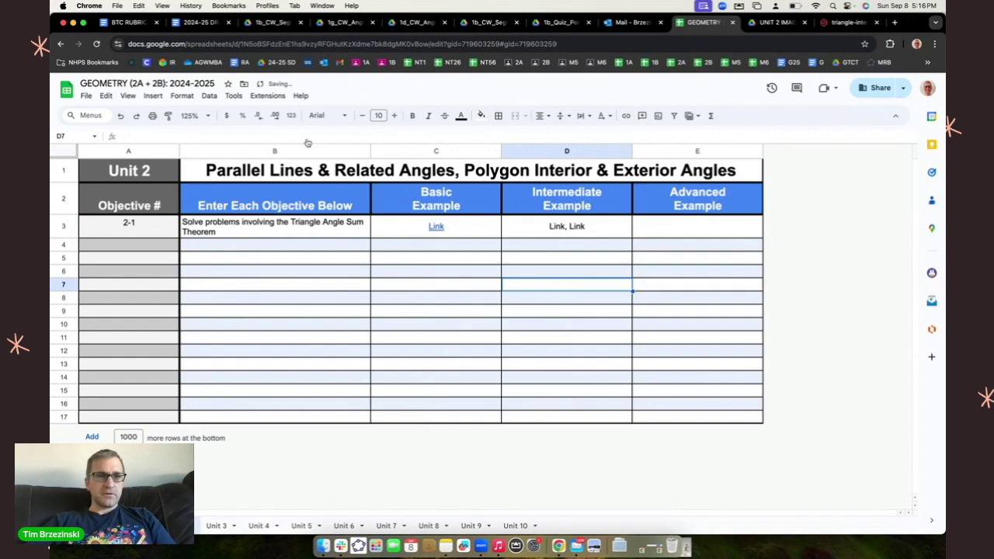
pyautogui.click(209, 116)
pyautogui.click(192, 214)
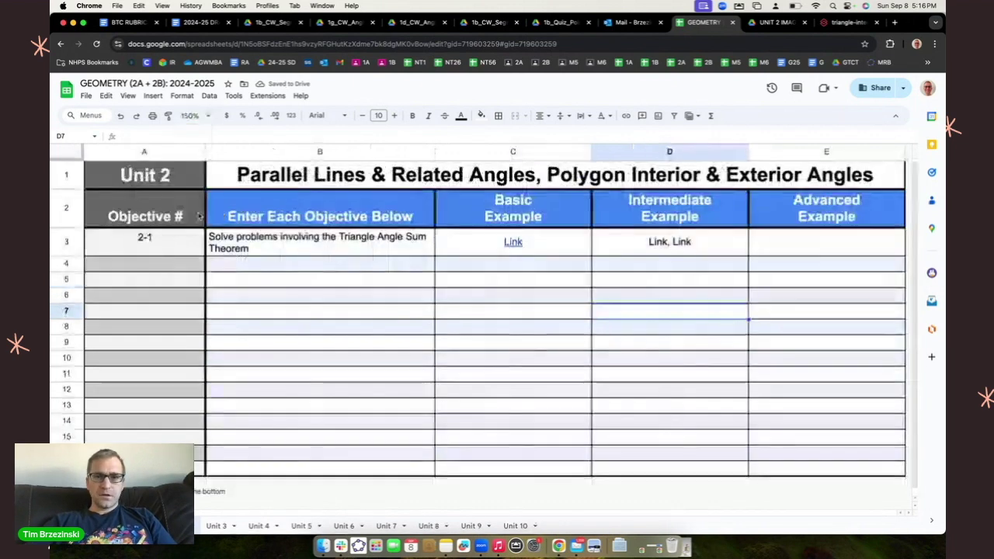
# Hyperlink the first Link in D3 to the 1.1 INTERMEDIATE.png Drive link.
pyautogui.click(654, 243)
pyautogui.doubleClick(654, 243)
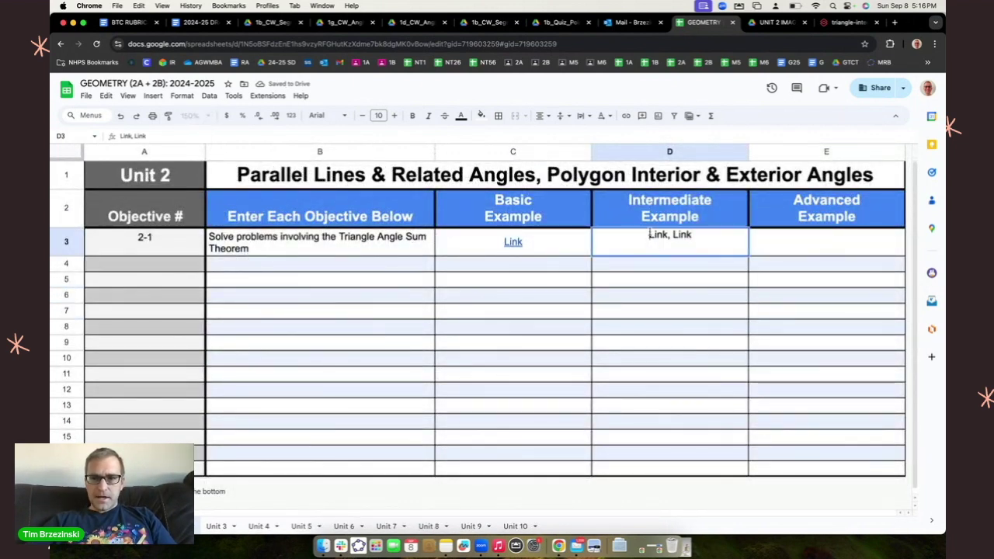
pyautogui.moveTo(649, 233); pyautogui.dragTo(664, 232)
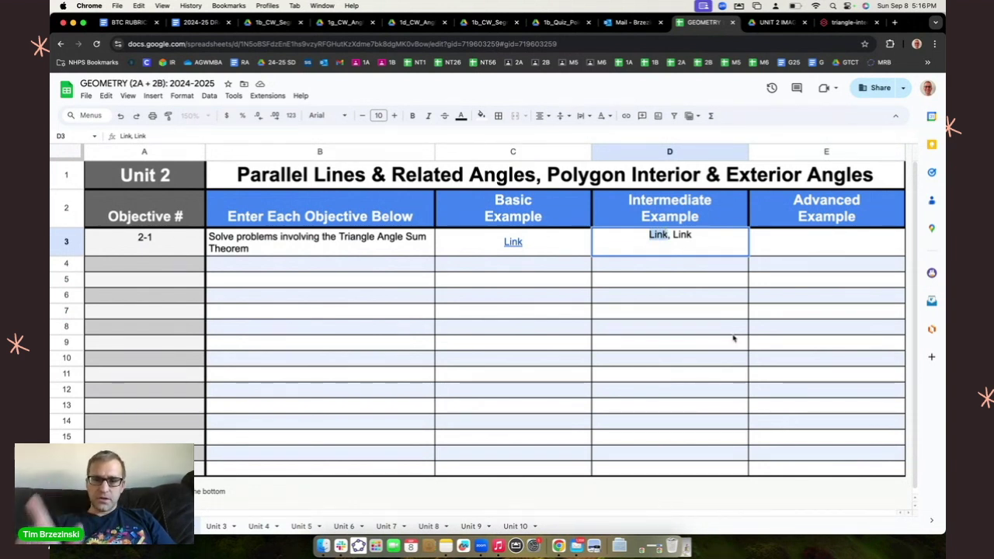
pyautogui.press('super+k')
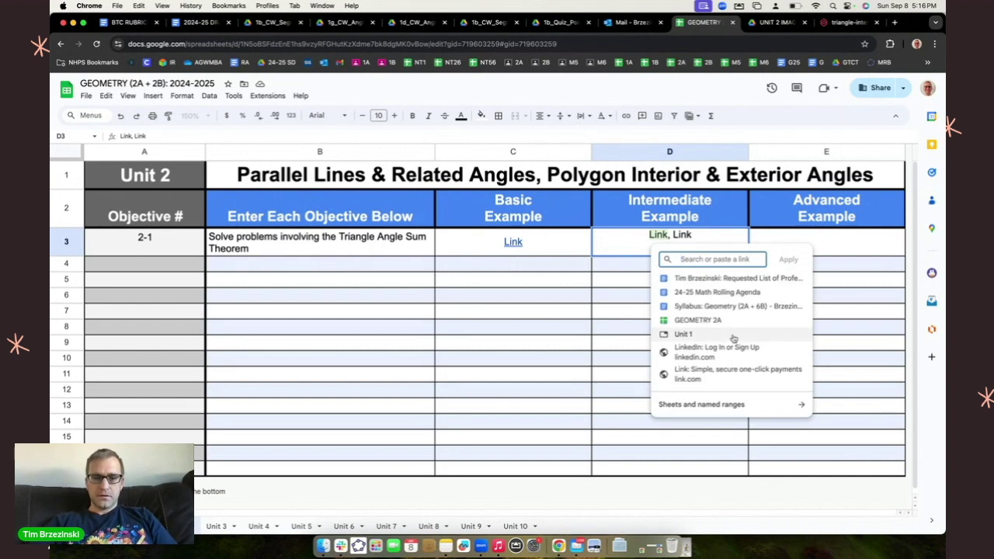
pyautogui.press('super+v')
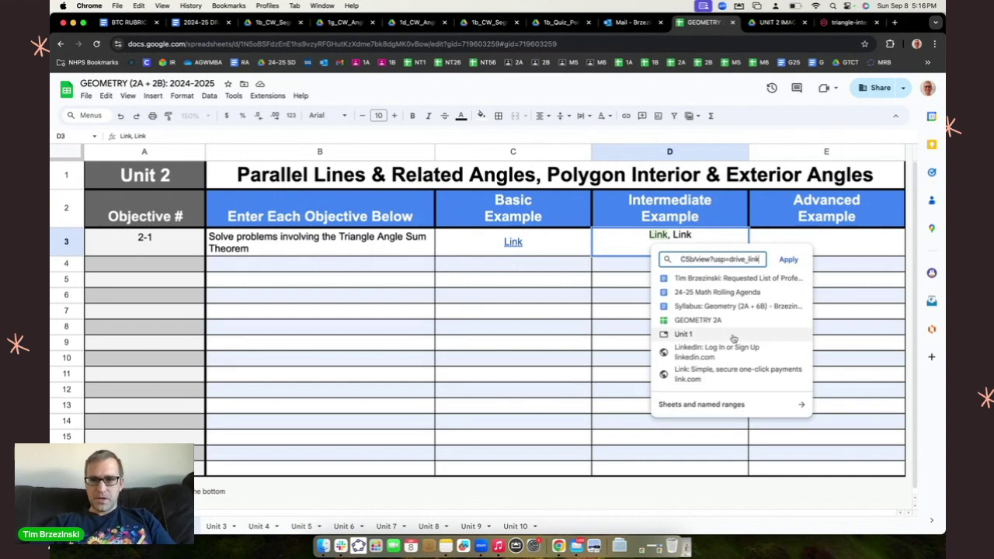
pyautogui.press('Return')
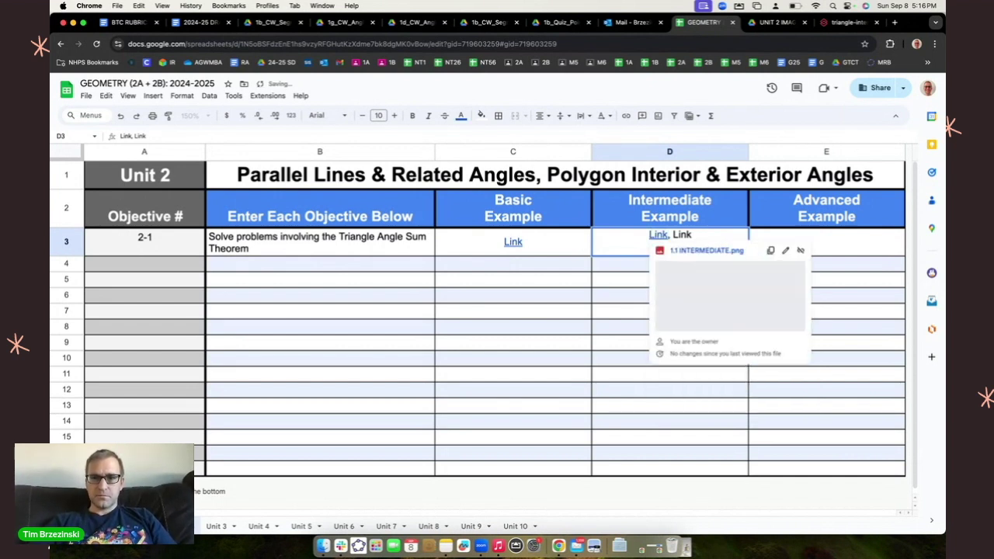
pyautogui.scroll(5, 710, 308)
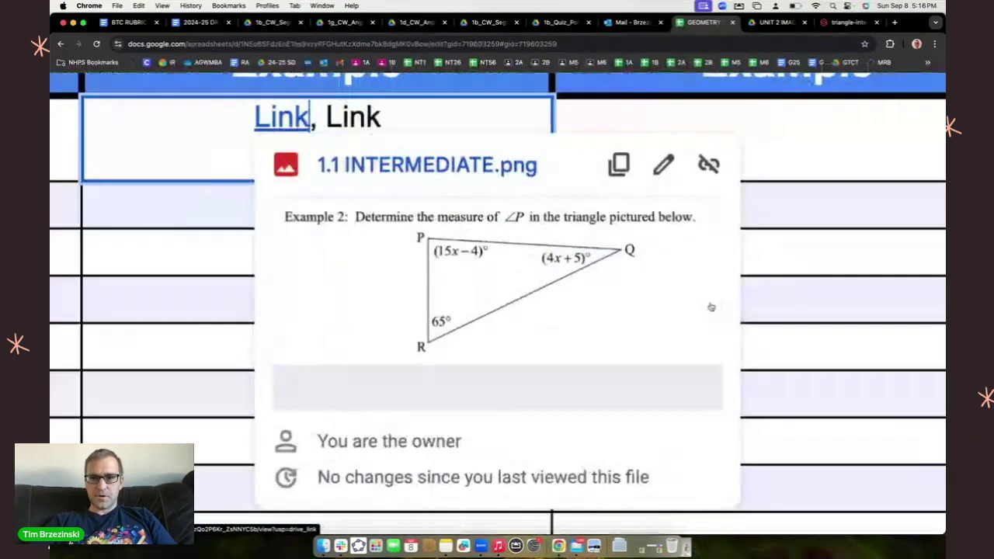
pyautogui.scroll(-5, 590, 307)
# Select the second Link in D3 and start adding a hyperlink to it.
pyautogui.click(582, 316)
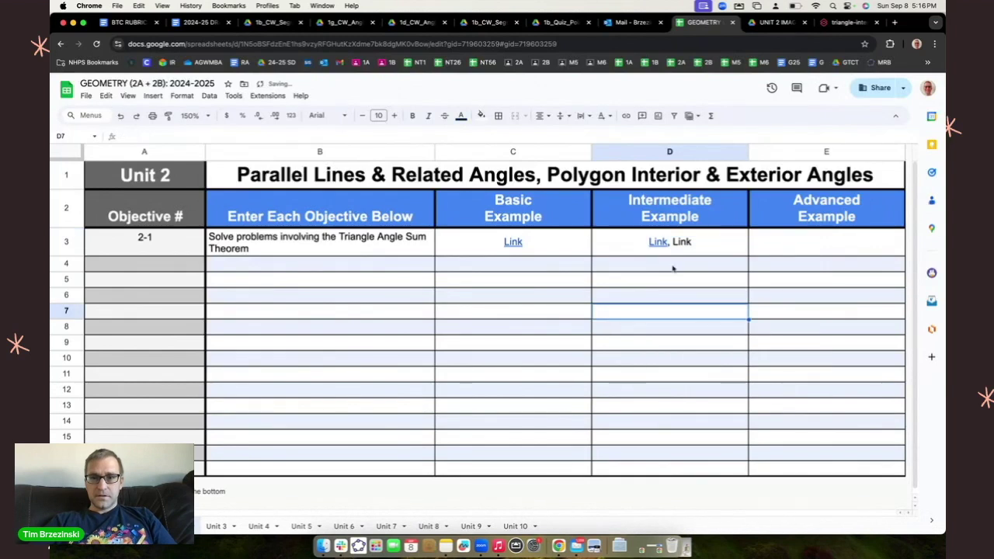
pyautogui.click(673, 242)
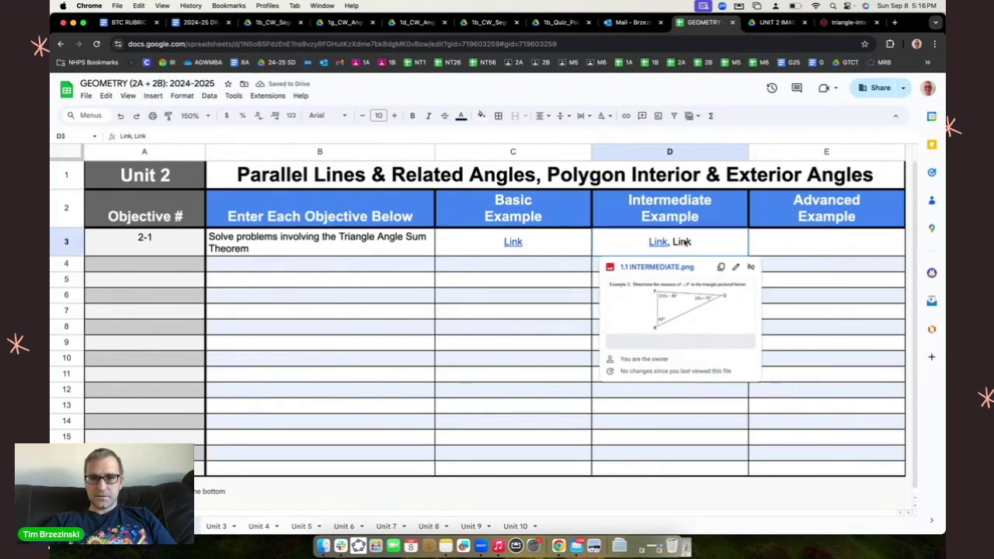
pyautogui.doubleClick(693, 243)
pyautogui.moveTo(692, 236); pyautogui.dragTo(674, 234)
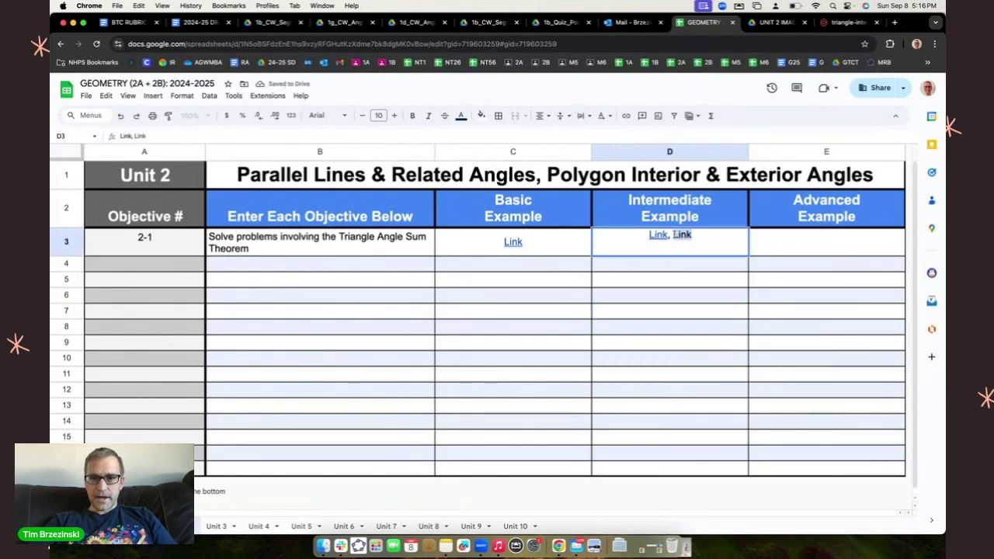
pyautogui.press('super+k')
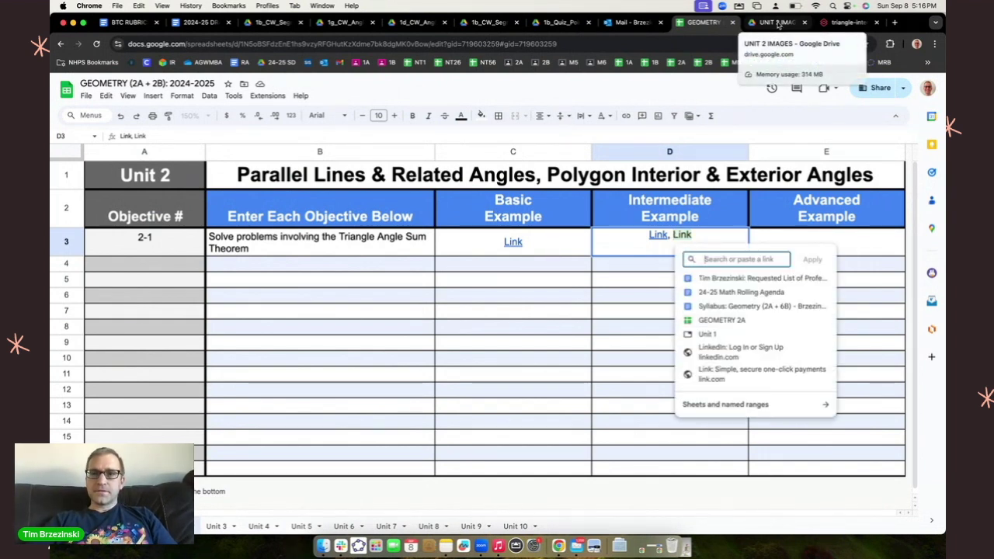
# Copy the Drive share link of 1.1 Intermediate (2).png.
pyautogui.click(778, 22)
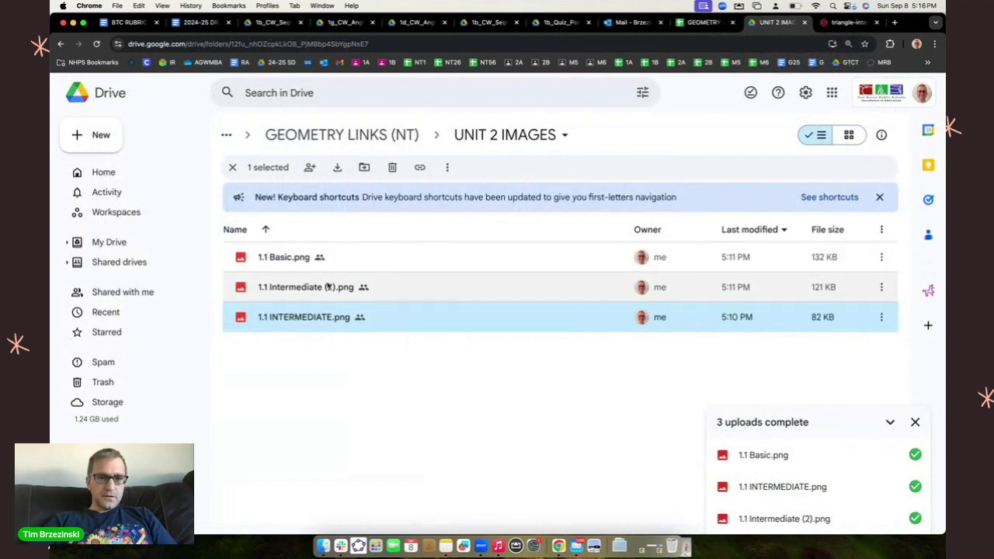
pyautogui.click(320, 287)
pyautogui.scroll(5, 320, 288)
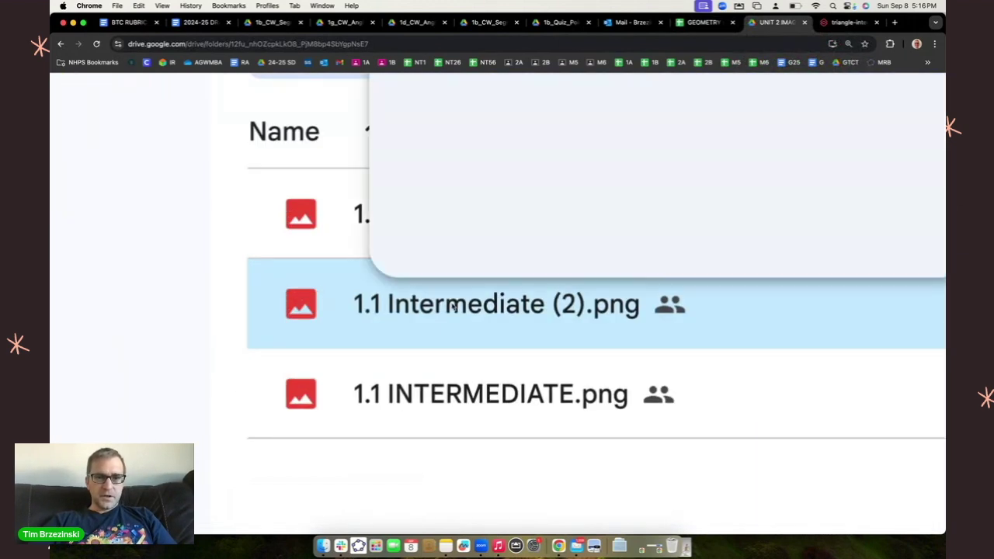
pyautogui.scroll(-5, 443, 303)
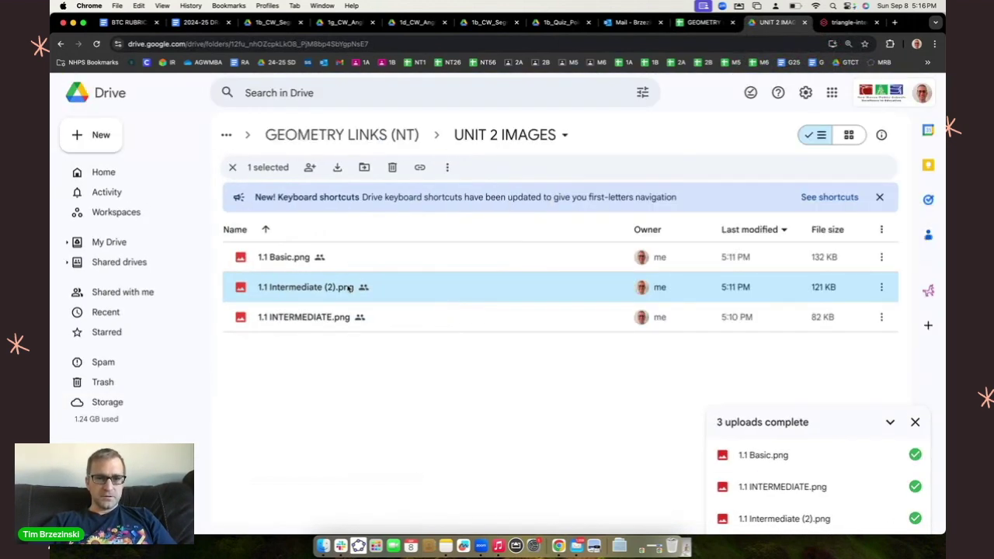
pyautogui.rightClick(489, 296)
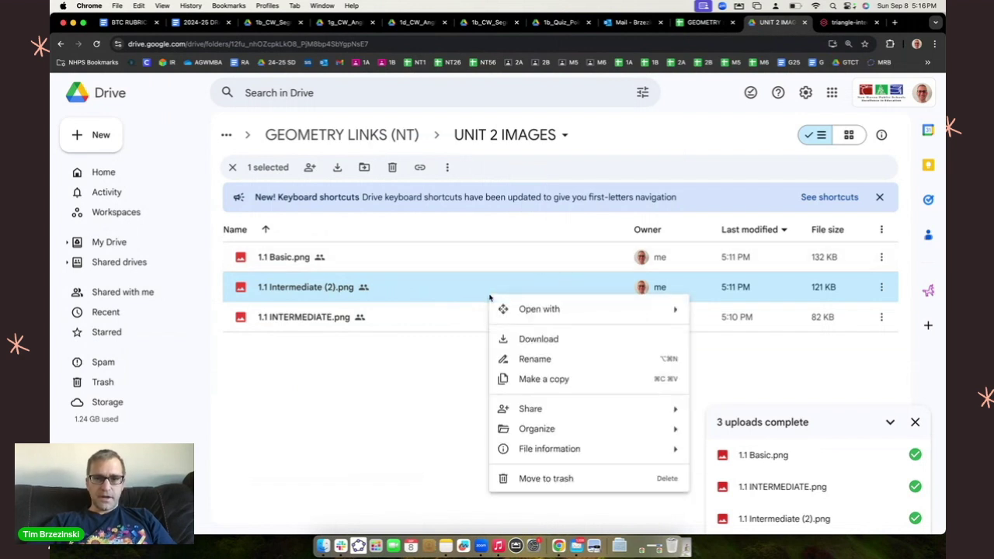
pyautogui.moveTo(530, 409)
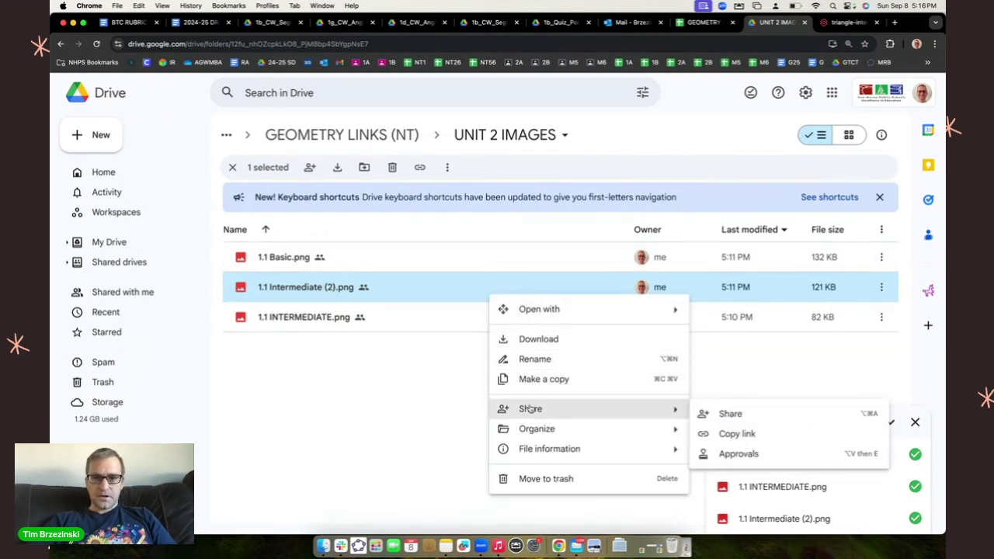
pyautogui.click(706, 433)
# Paste the 1.1 Intermediate (2).png link onto D3's second Link and apply it.
pyautogui.click(703, 22)
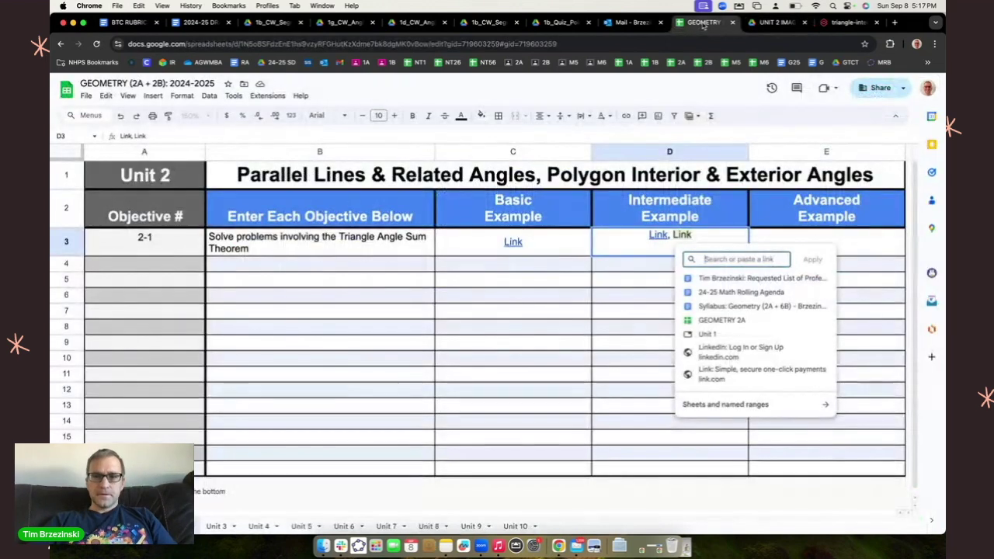
pyautogui.press('super+v')
pyautogui.press('Return')
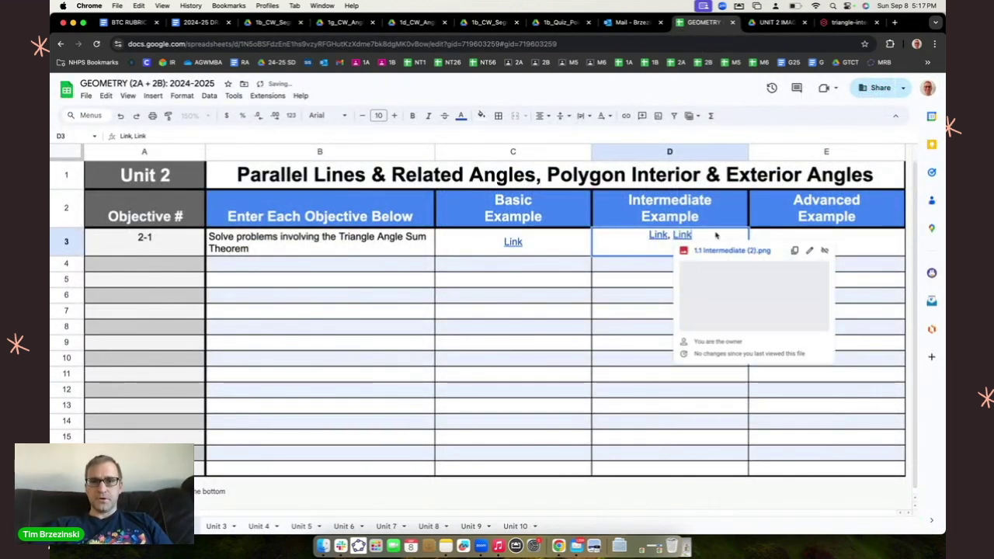
pyautogui.click(622, 327)
pyautogui.click(538, 334)
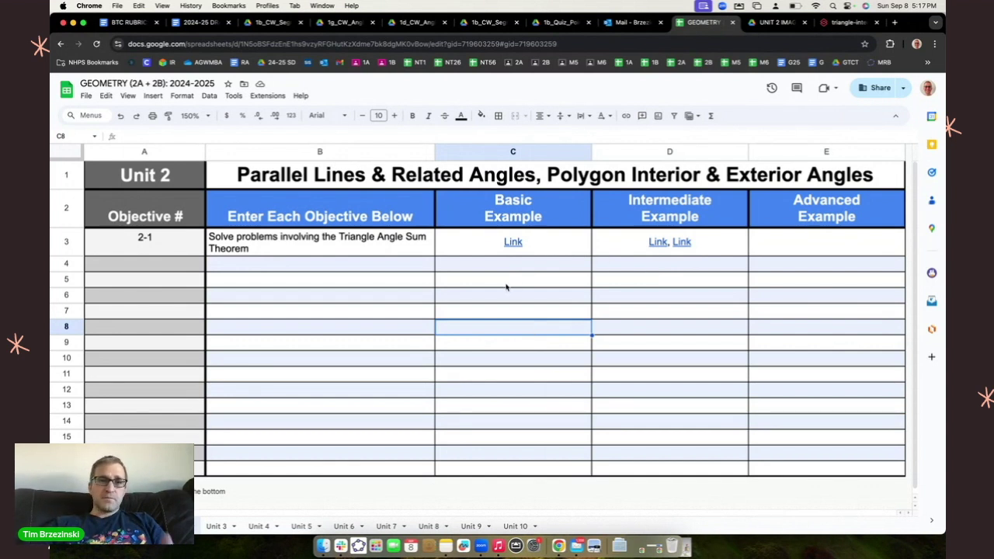
# Fill the Advanced Example cell E3 with grey.
pyautogui.click(801, 246)
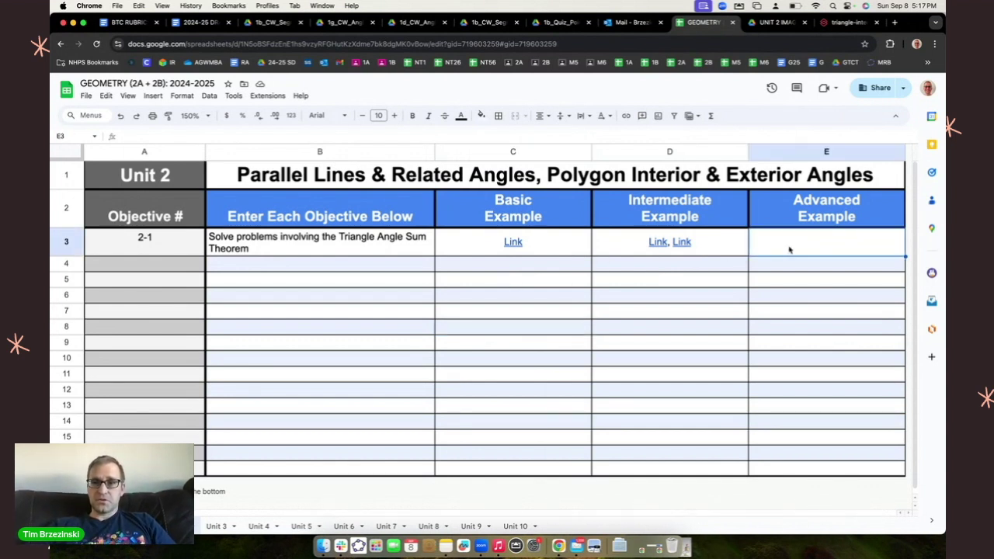
pyautogui.click(481, 115)
pyautogui.click(514, 151)
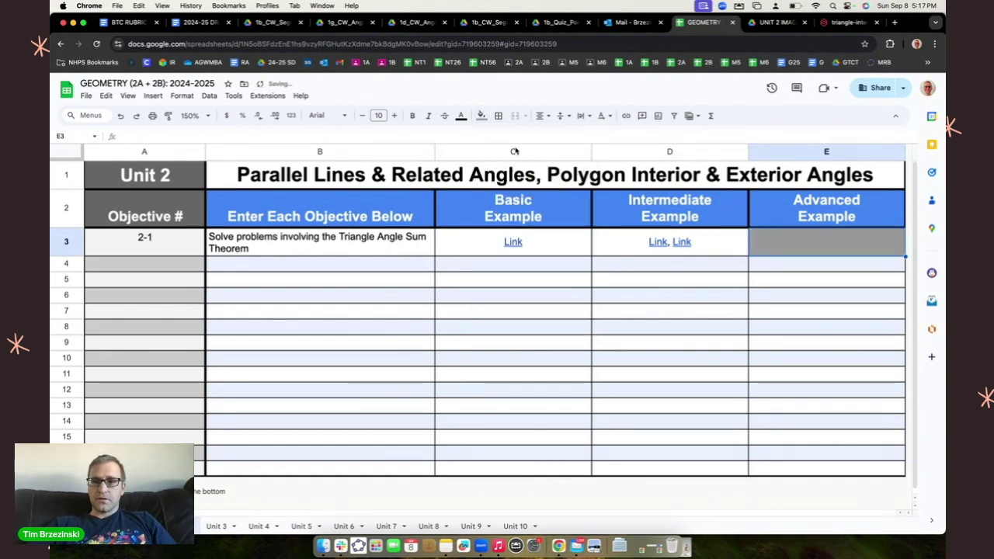
pyautogui.click(571, 302)
pyautogui.click(508, 328)
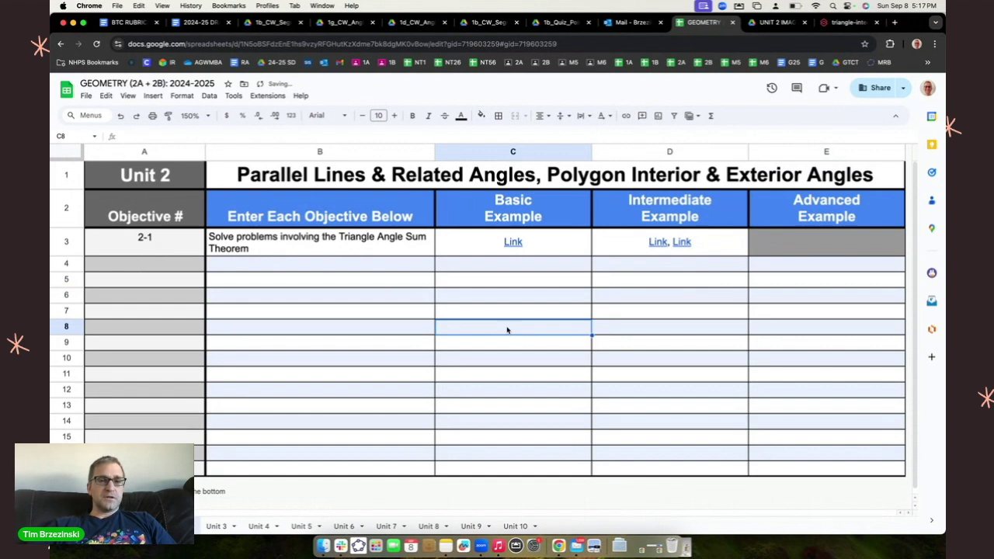
pyautogui.click(561, 352)
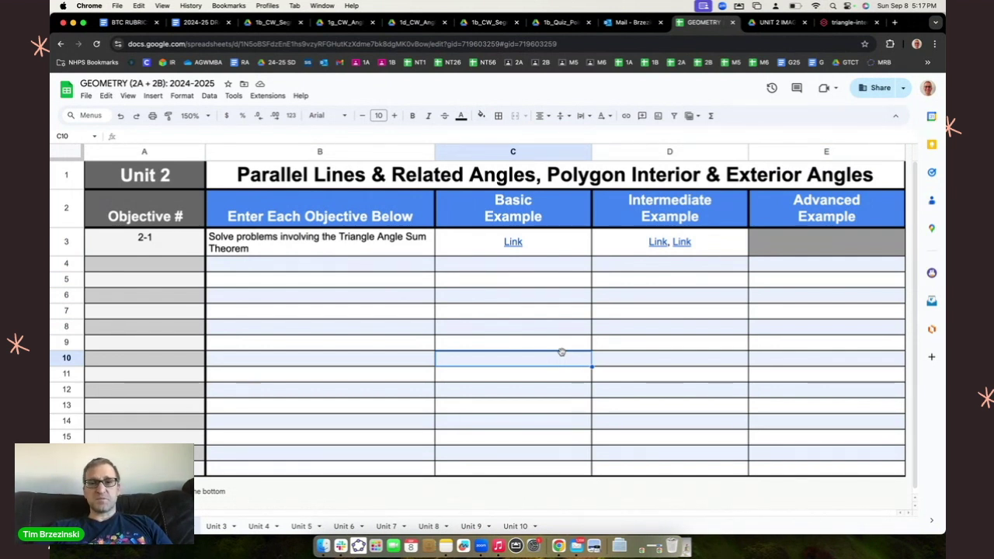
pyautogui.click(545, 266)
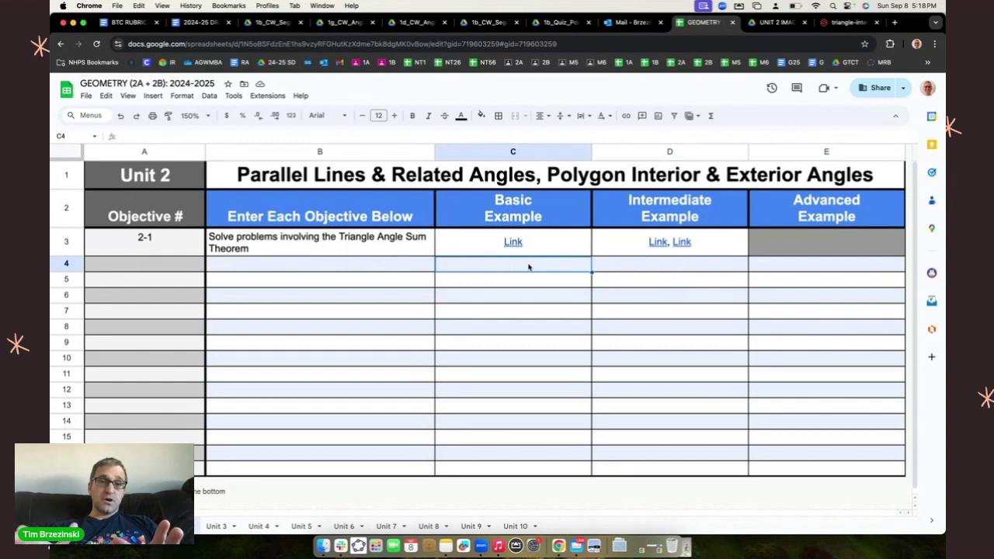
pyautogui.moveTo(391, 241); pyautogui.dragTo(389, 438)
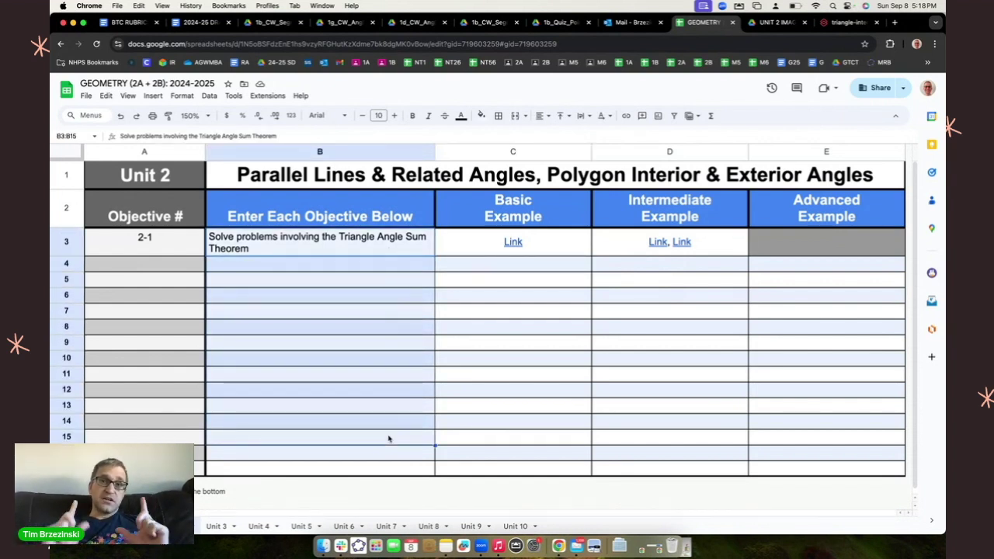